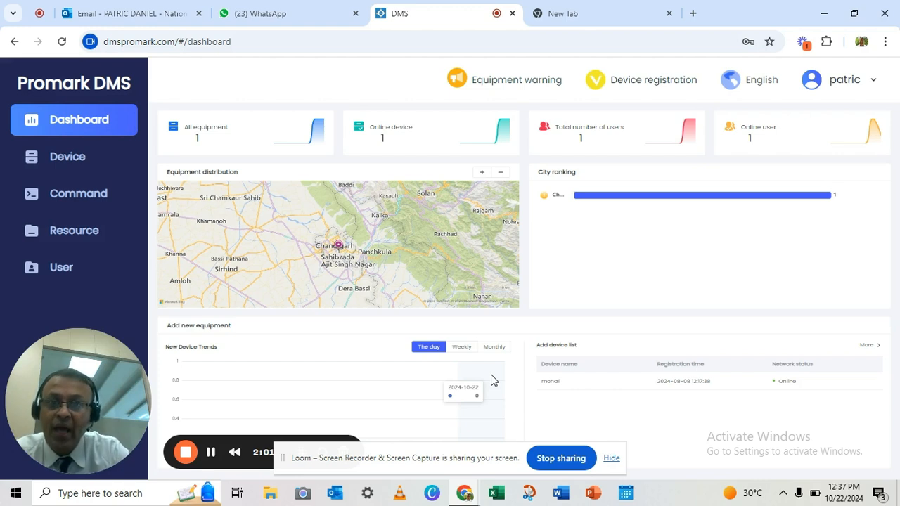
- Show the new device trends chart by week
{"action": "left_click", "coordinate": [462, 350]}
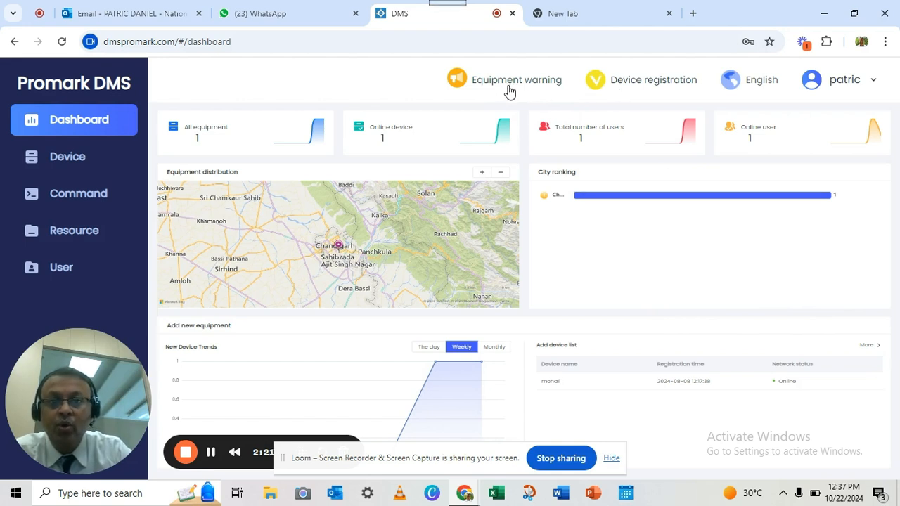
- In the equipment alert settings, enable both the Application Exception Warning and the Network Exception Warning
{"action": "left_click", "coordinate": [488, 83]}
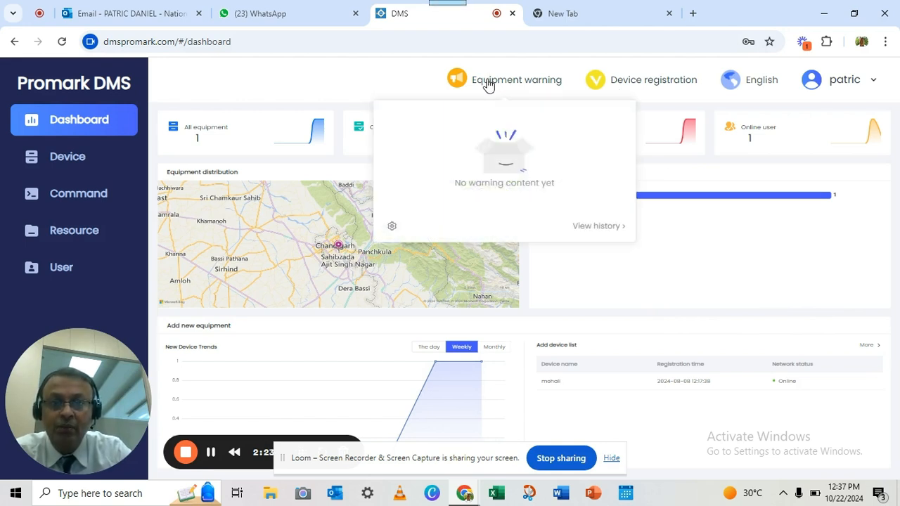
{"action": "left_click", "coordinate": [393, 227]}
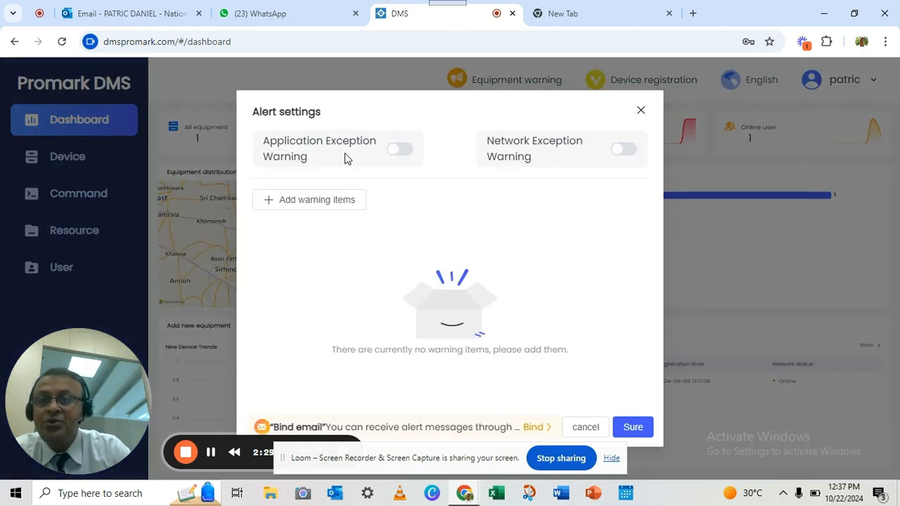
{"action": "left_click", "coordinate": [402, 153]}
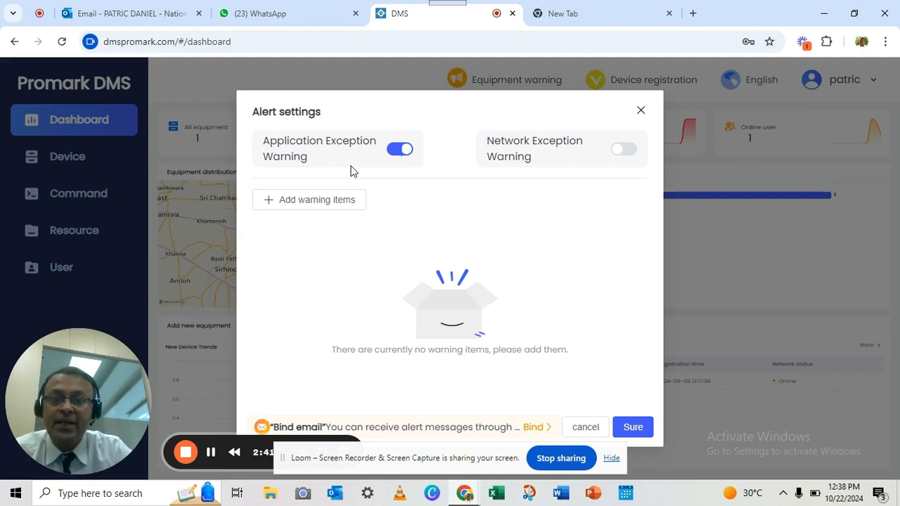
{"action": "left_click", "coordinate": [624, 150]}
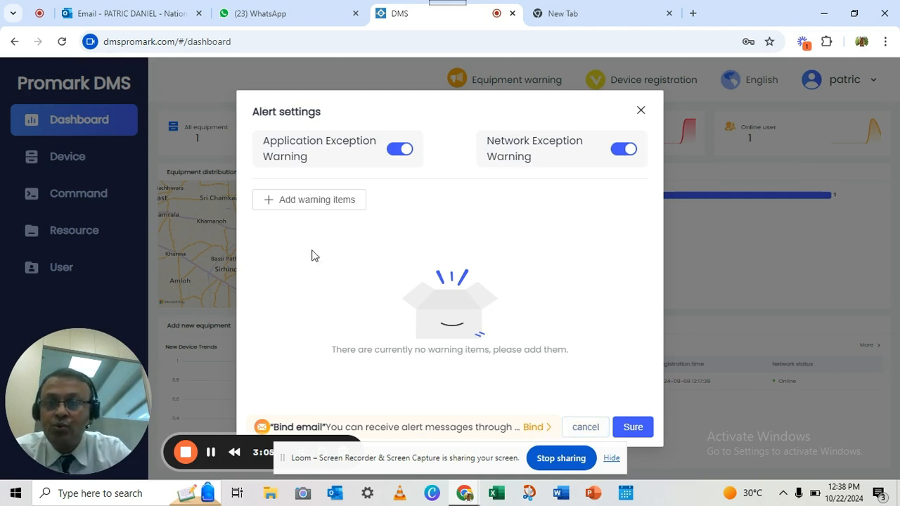
- Add a warning item for the remaining capacity with the condition < 5 GB
{"action": "left_click", "coordinate": [274, 204]}
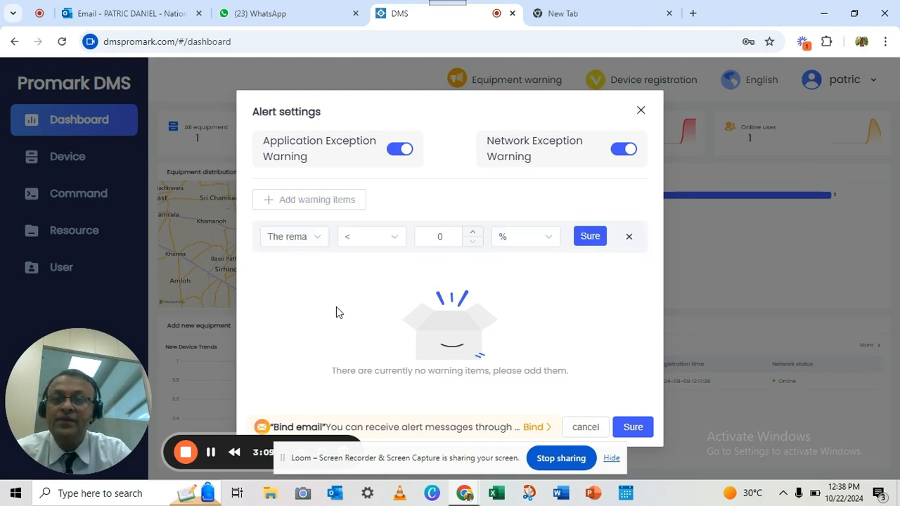
{"action": "left_click", "coordinate": [319, 239]}
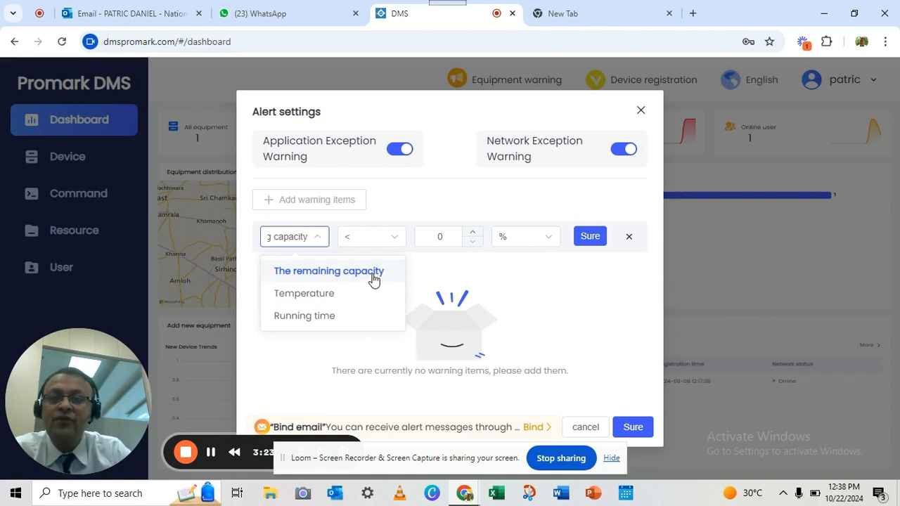
{"action": "left_click", "coordinate": [349, 237]}
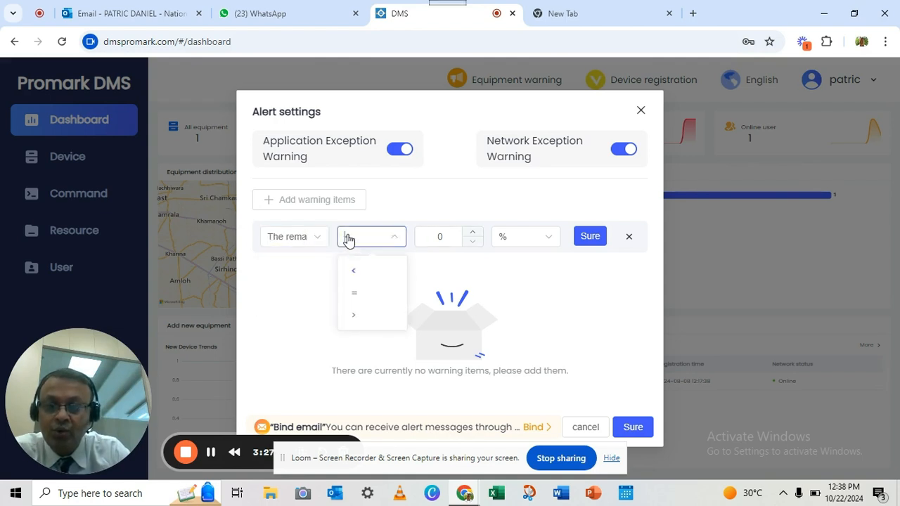
{"action": "left_click", "coordinate": [357, 316]}
{"action": "left_click", "coordinate": [454, 238]}
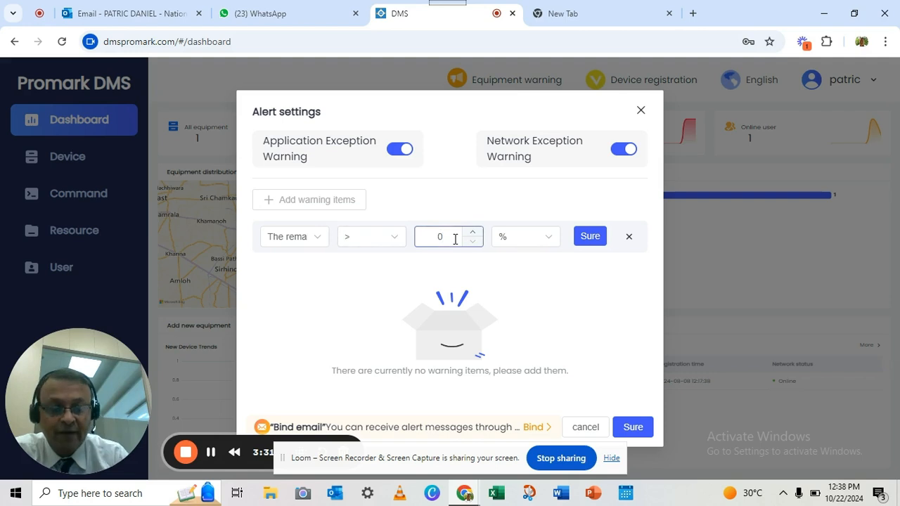
{"action": "key", "text": "BackSpace"}
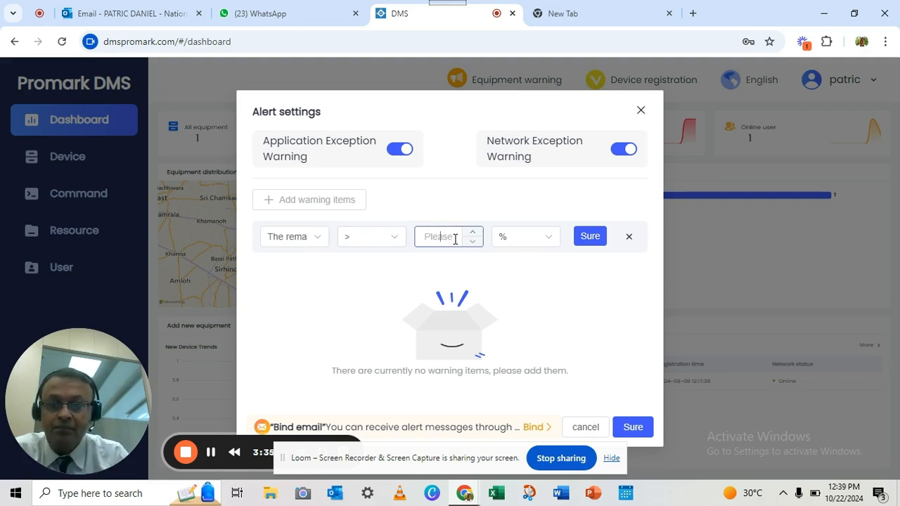
{"action": "left_click", "coordinate": [473, 234]}
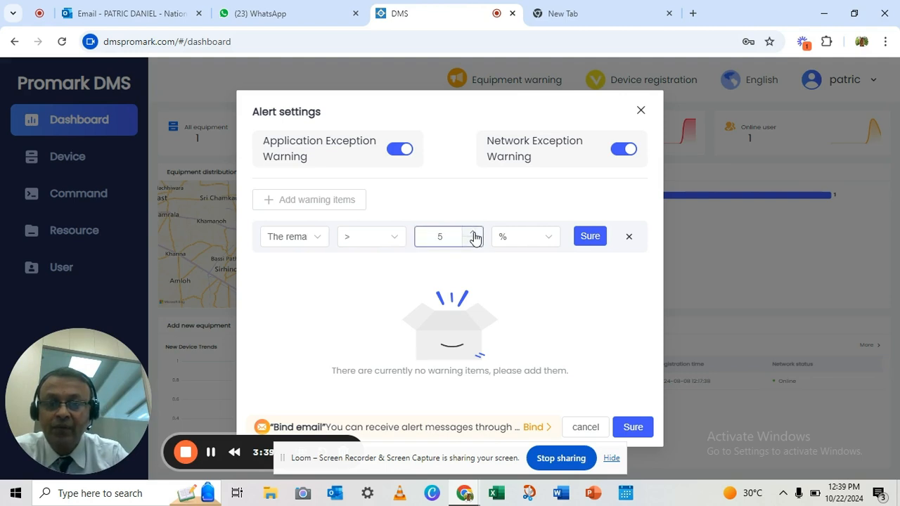
{"action": "left_click", "coordinate": [348, 247]}
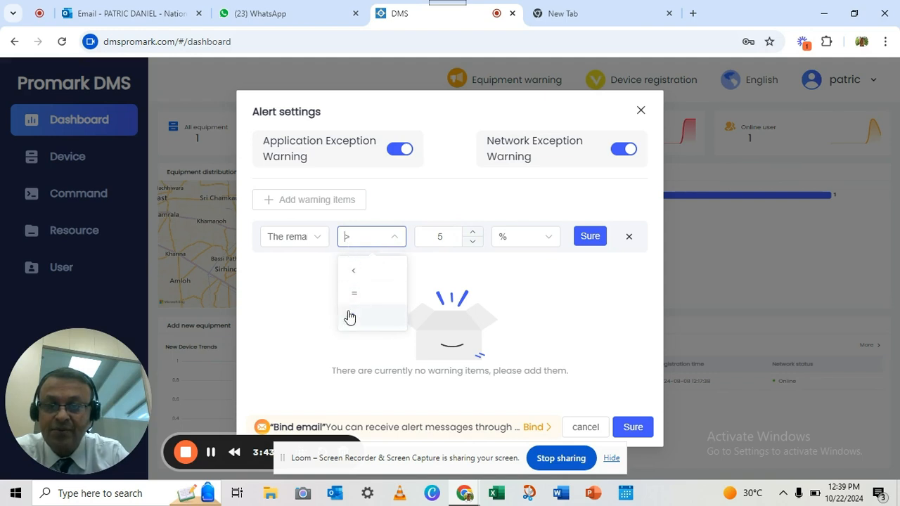
{"action": "left_click", "coordinate": [352, 277]}
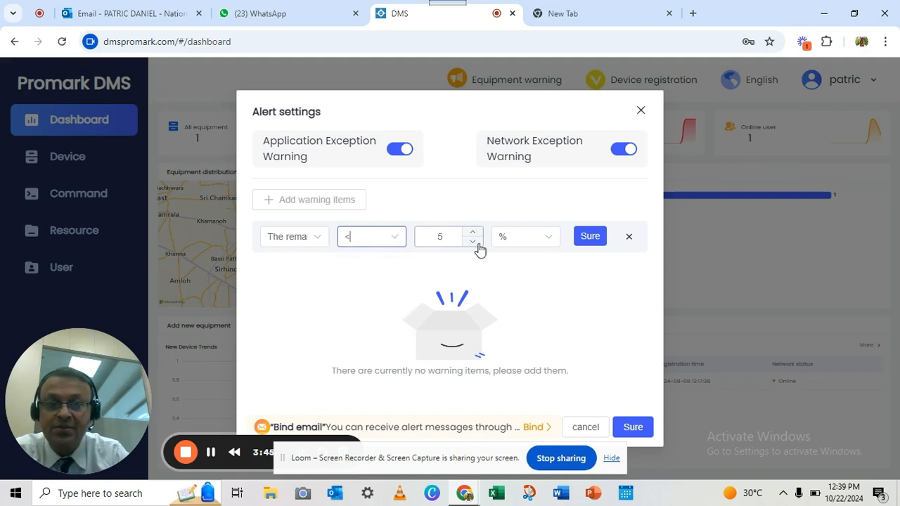
{"action": "left_click", "coordinate": [515, 240]}
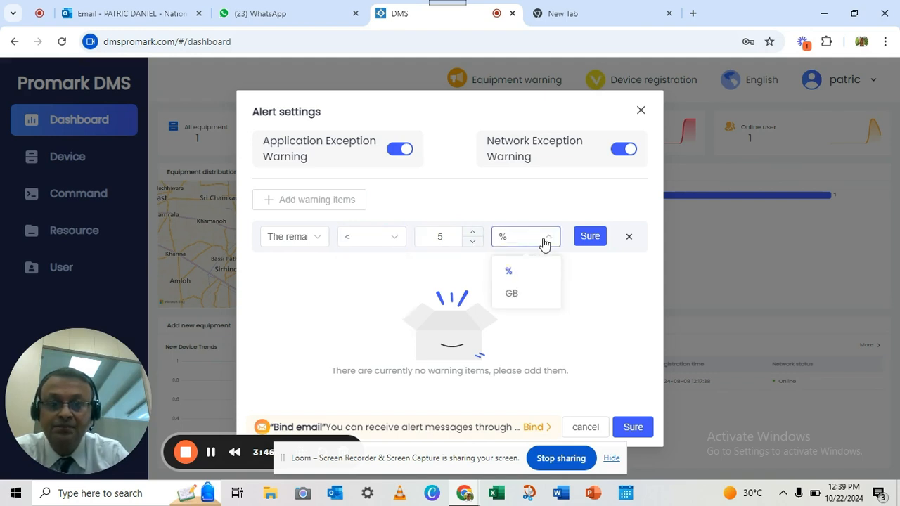
{"action": "left_click", "coordinate": [514, 293]}
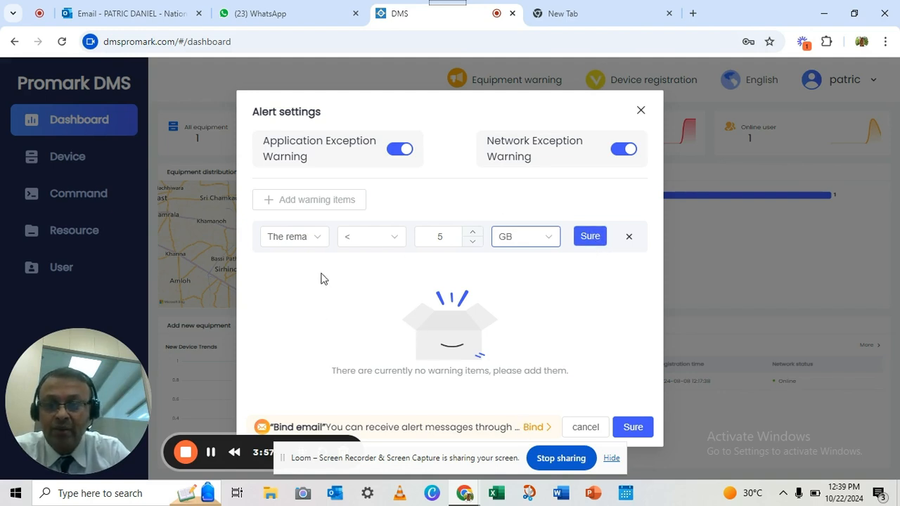
- Change the warning item to Temperature with the condition > 40 ℃
{"action": "left_click", "coordinate": [320, 239]}
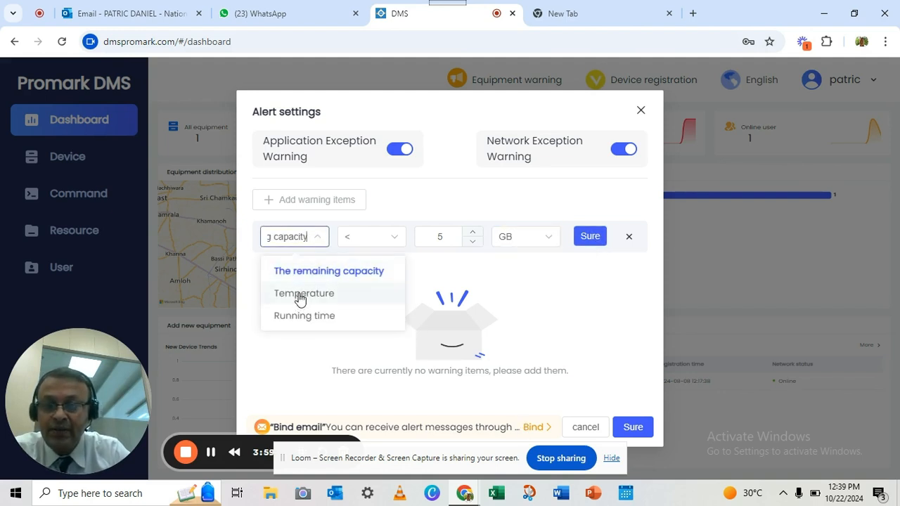
{"action": "left_click", "coordinate": [299, 298]}
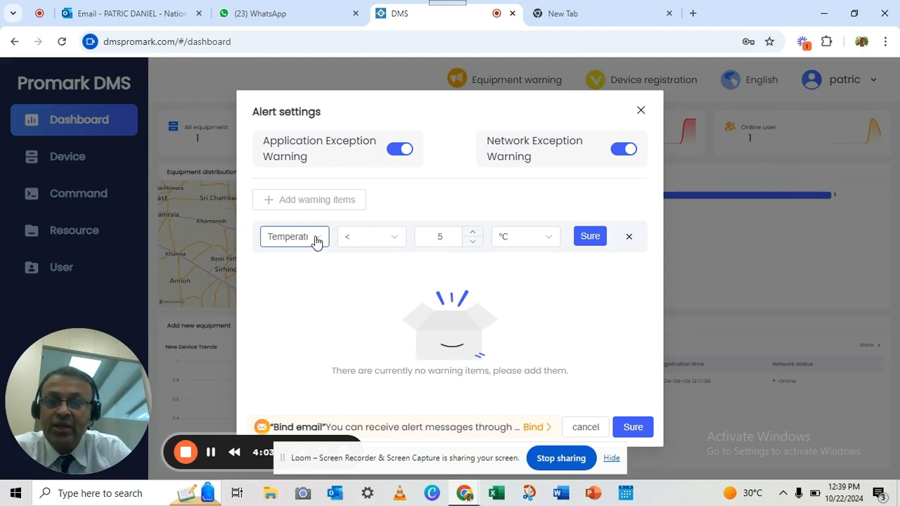
{"action": "left_click", "coordinate": [350, 243]}
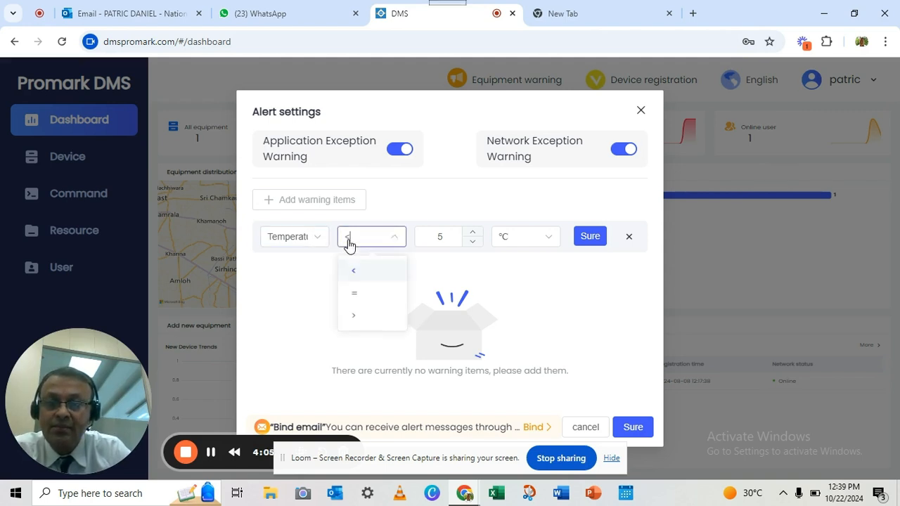
{"action": "left_click", "coordinate": [357, 324]}
{"action": "left_click", "coordinate": [441, 239]}
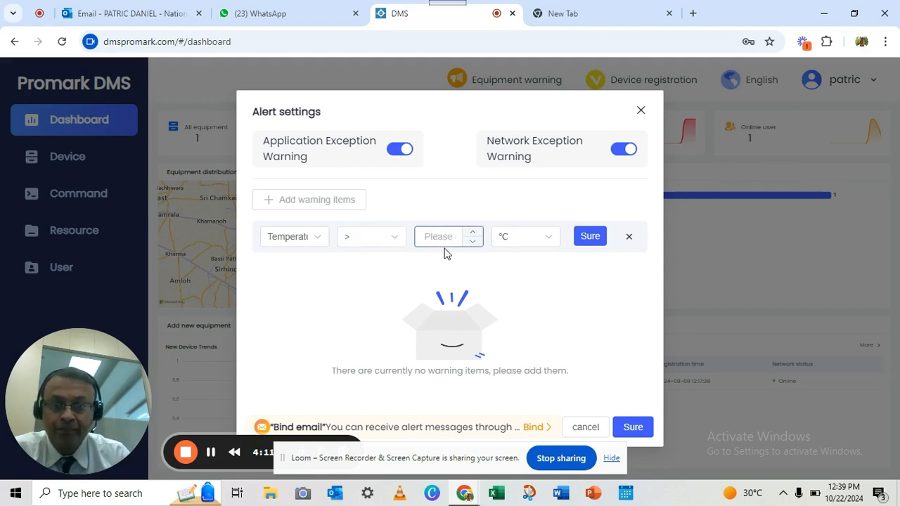
{"action": "left_click", "coordinate": [472, 241]}
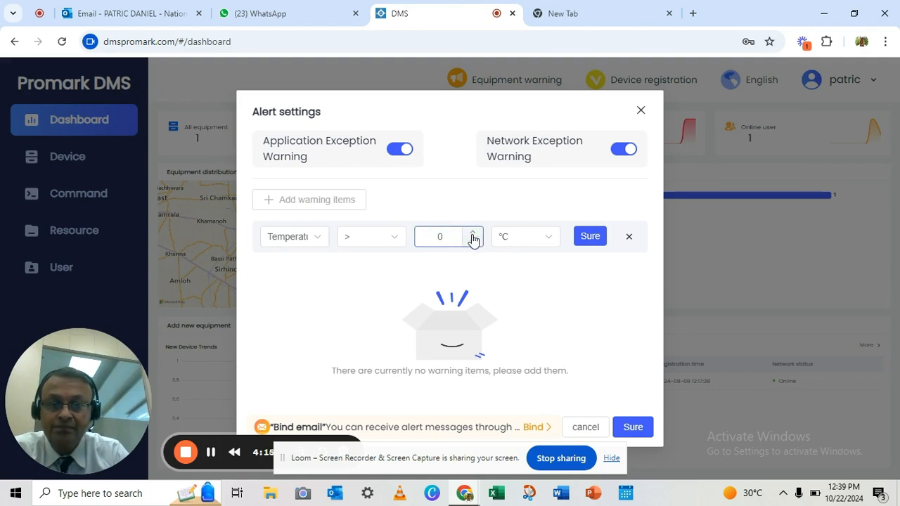
{"action": "triple_click", "coordinate": [471, 233]}
{"action": "triple_click", "coordinate": [472, 233]}
{"action": "double_click", "coordinate": [473, 233]}
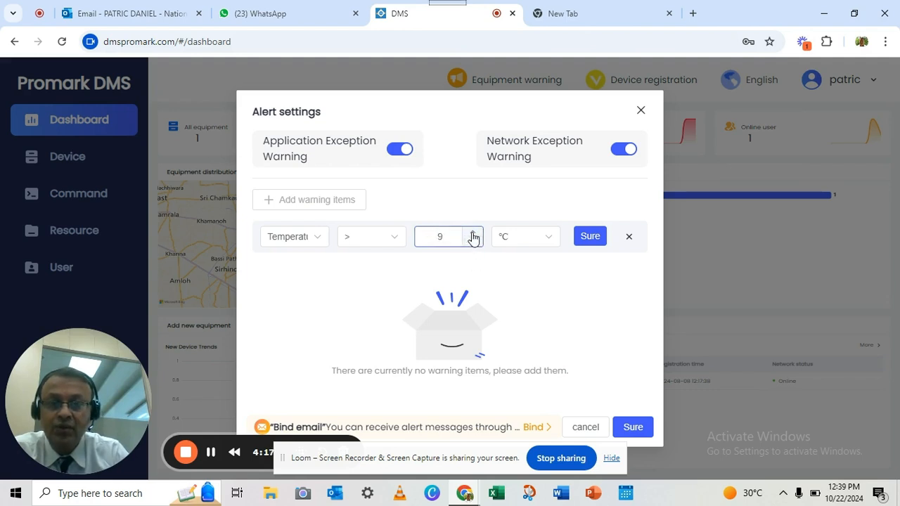
{"action": "triple_click", "coordinate": [473, 233]}
{"action": "triple_click", "coordinate": [472, 233]}
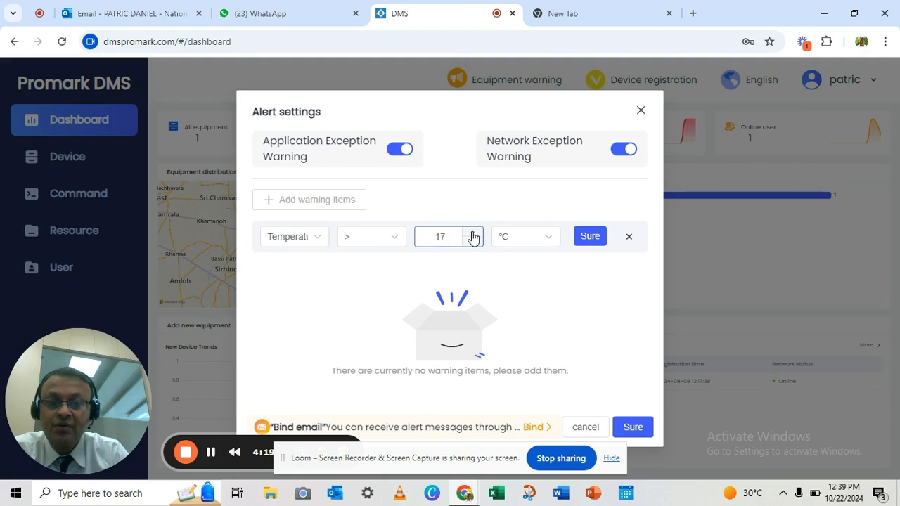
{"action": "triple_click", "coordinate": [473, 233]}
{"action": "triple_click", "coordinate": [472, 232]}
{"action": "double_click", "coordinate": [472, 233]}
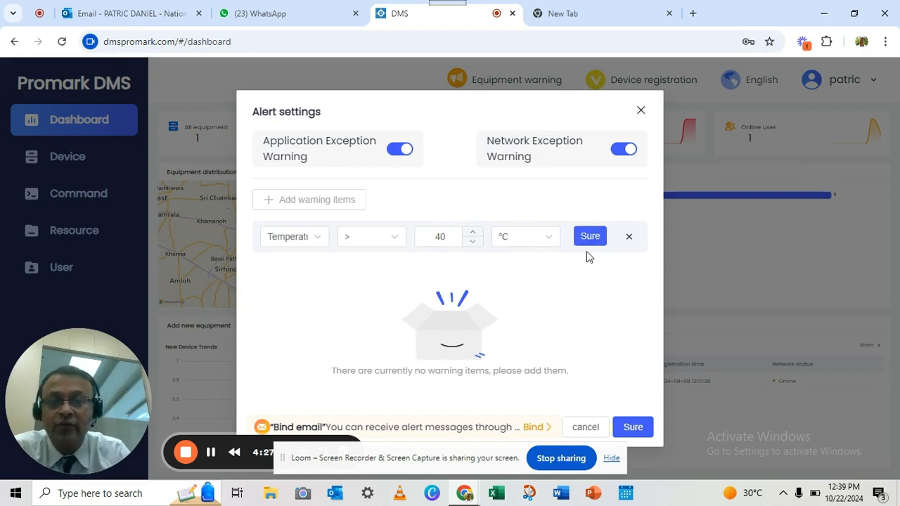
- Change the warning item to Running time > 8 Hour, and close the alert settings without saving
{"action": "left_click", "coordinate": [320, 237]}
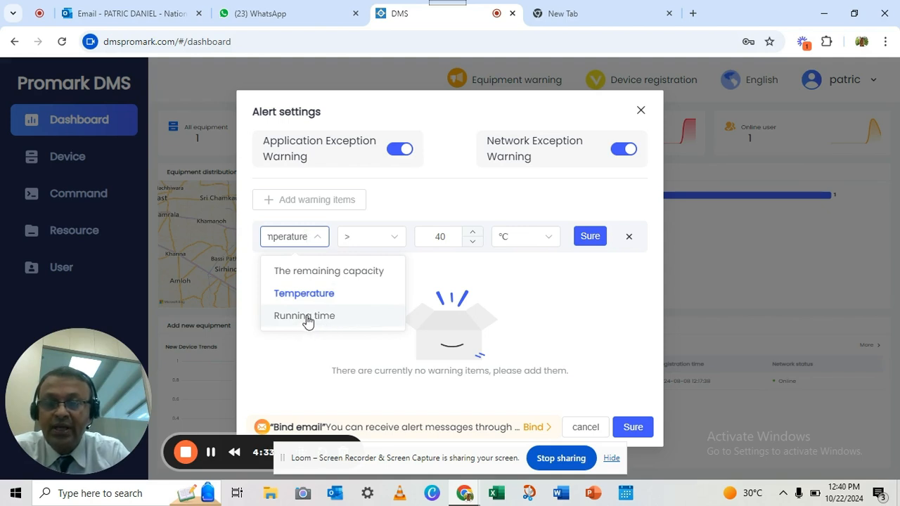
{"action": "left_click", "coordinate": [308, 316]}
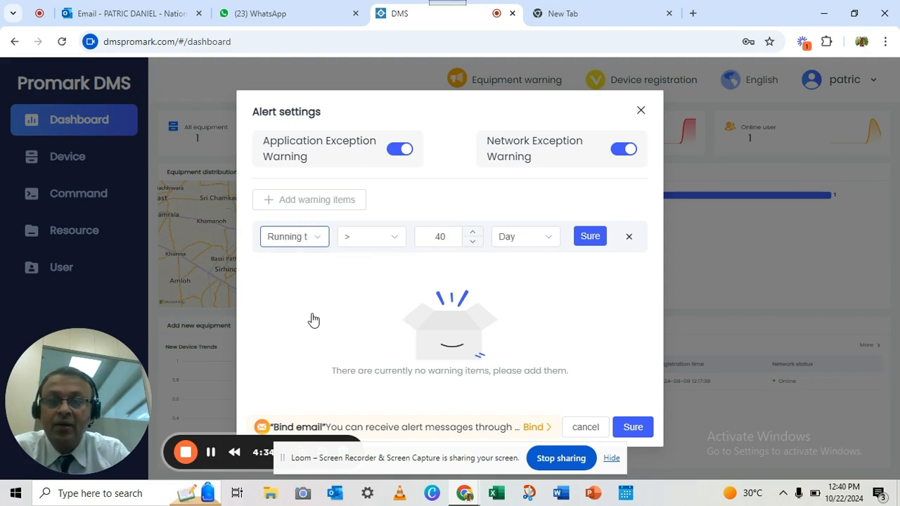
{"action": "left_click", "coordinate": [349, 244]}
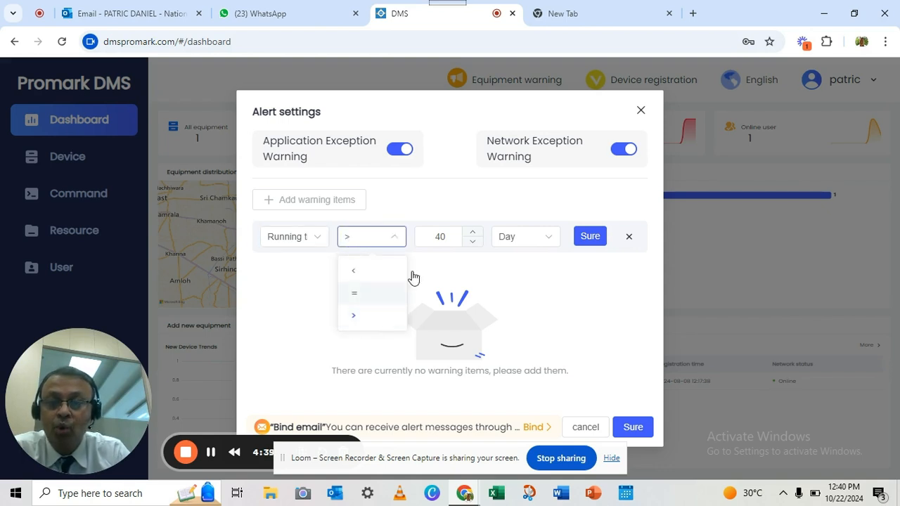
{"action": "left_click", "coordinate": [449, 237]}
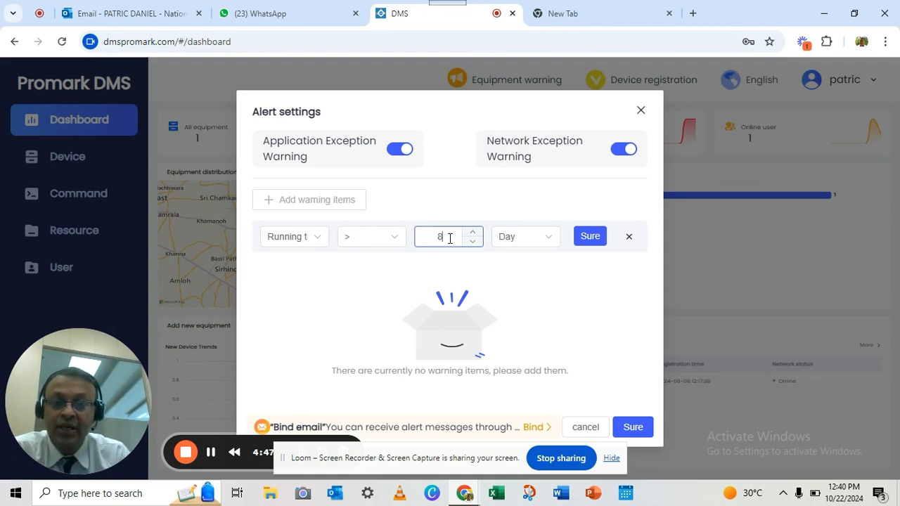
{"action": "left_click", "coordinate": [553, 243]}
{"action": "left_click", "coordinate": [518, 296]}
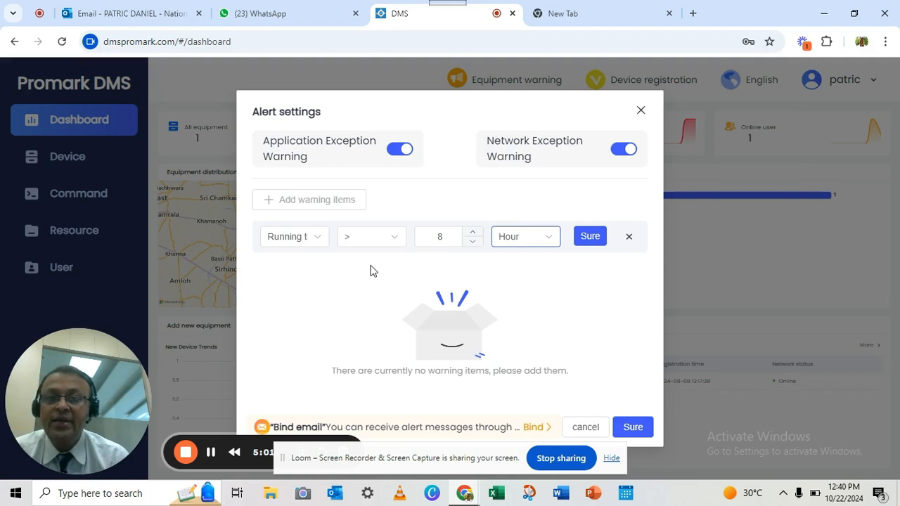
{"action": "left_click", "coordinate": [641, 113]}
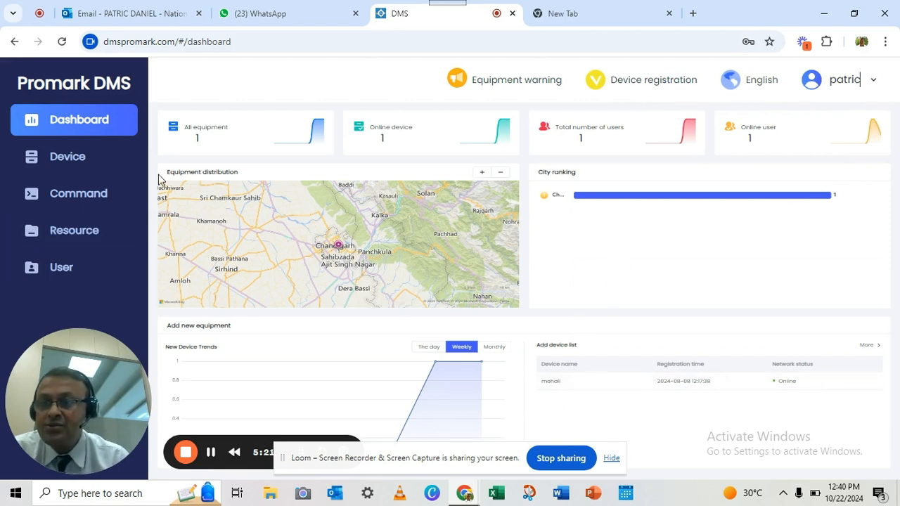
- Open the details of the mohali device and examine its full usage details, including storage, memory, app list and system details
{"action": "left_click", "coordinate": [61, 161]}
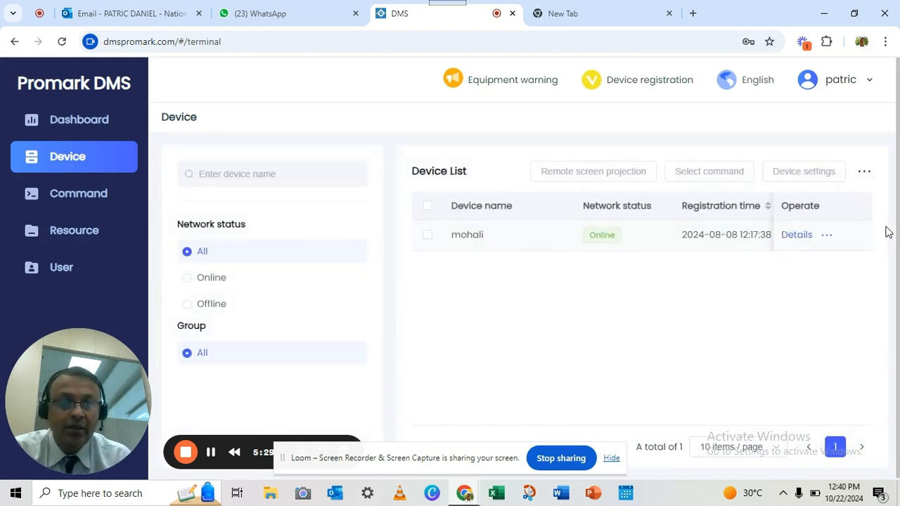
{"action": "left_click", "coordinate": [794, 237]}
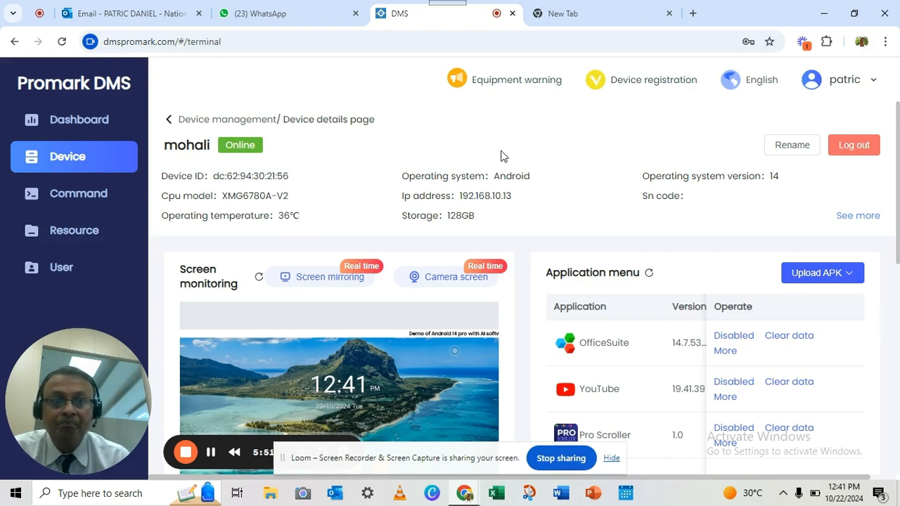
{"action": "scroll", "coordinate": [503, 155], "scroll_direction": "down", "scroll_amount": 1}
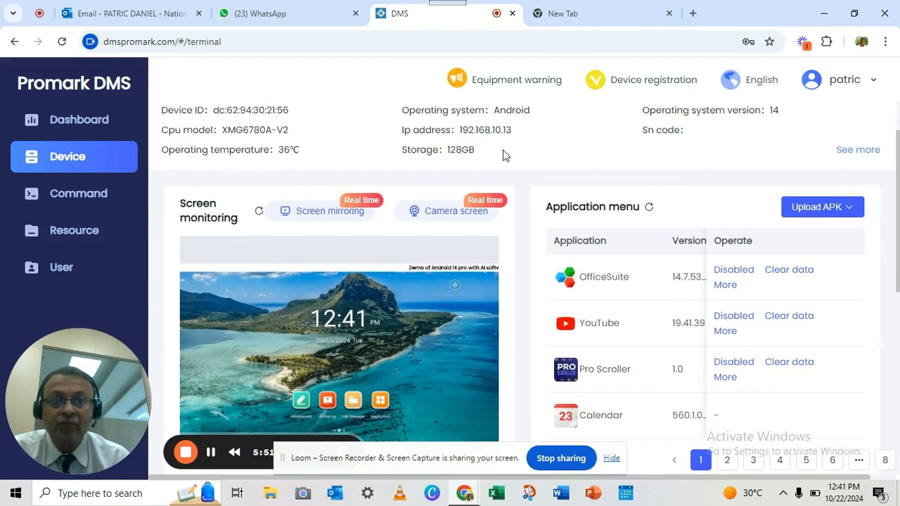
{"action": "left_click", "coordinate": [864, 150]}
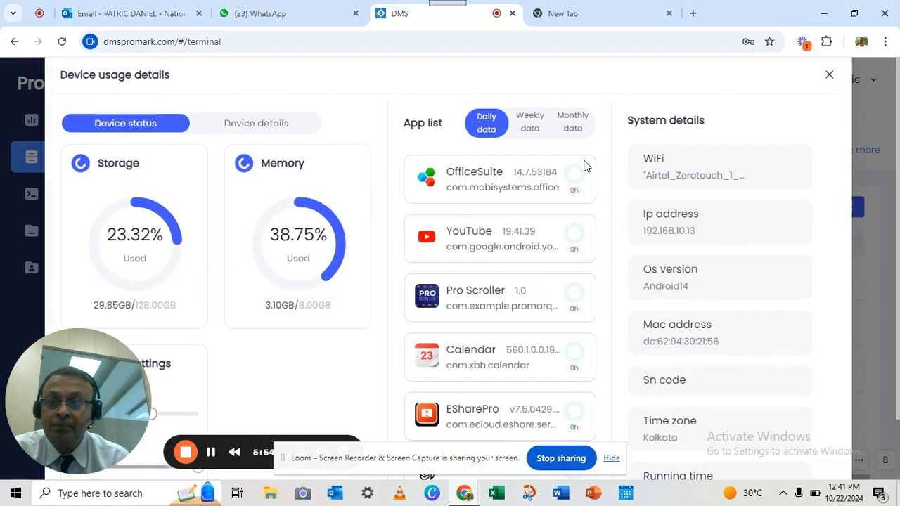
{"action": "scroll", "coordinate": [331, 160], "scroll_direction": "down", "scroll_amount": 1}
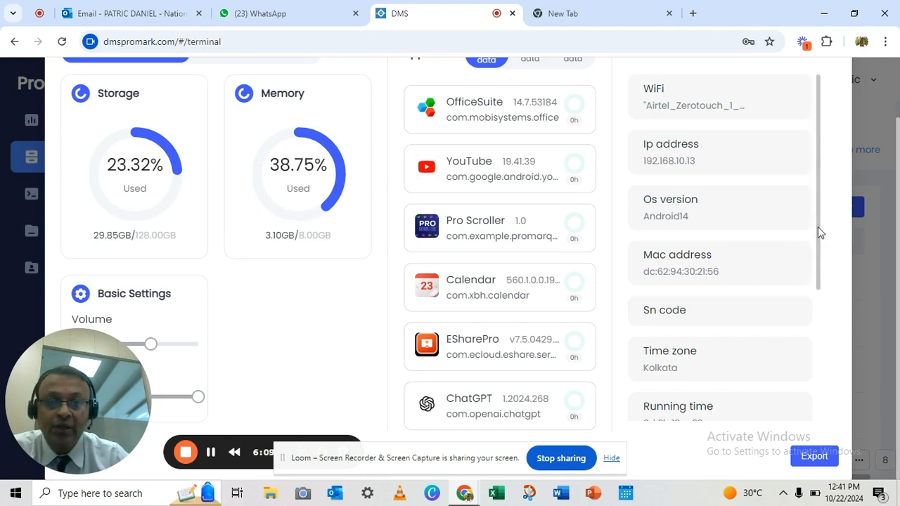
{"action": "left_click_drag", "start_coordinate": [818, 225], "coordinate": [570, 241]}
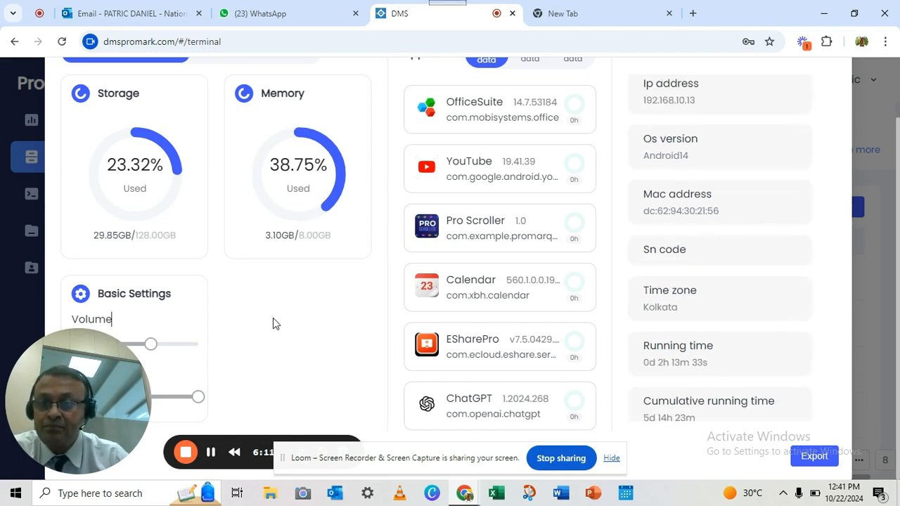
- Examine the Basic Settings of the device, including volume and brightness, together with its storage and memory usage
{"action": "scroll", "coordinate": [325, 283], "scroll_direction": "up", "scroll_amount": 1}
{"action": "scroll", "coordinate": [325, 283], "scroll_direction": "down", "scroll_amount": 1}
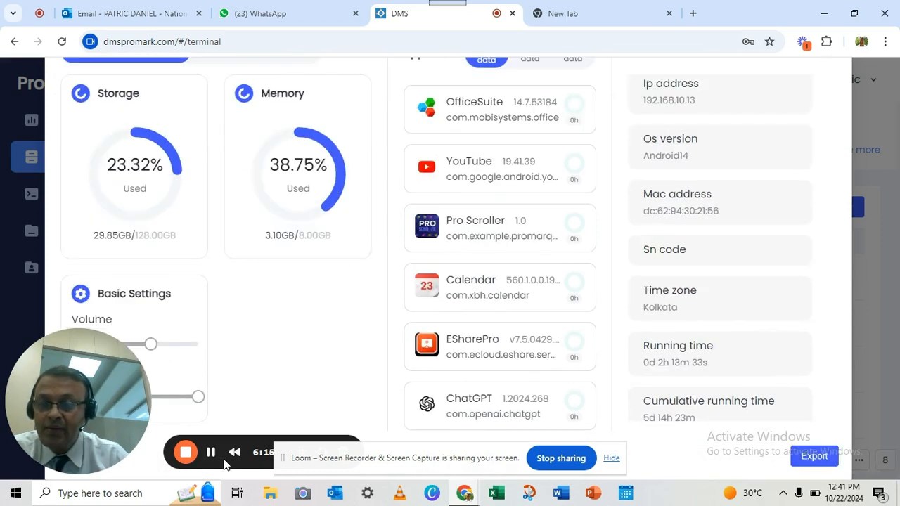
{"action": "left_click_drag", "start_coordinate": [292, 460], "coordinate": [898, 380]}
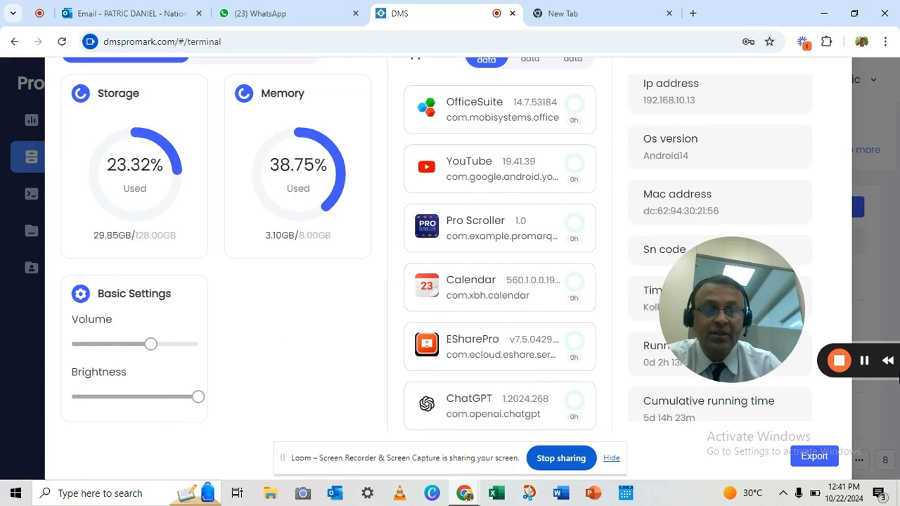
{"action": "mouse_move", "coordinate": [157, 353]}
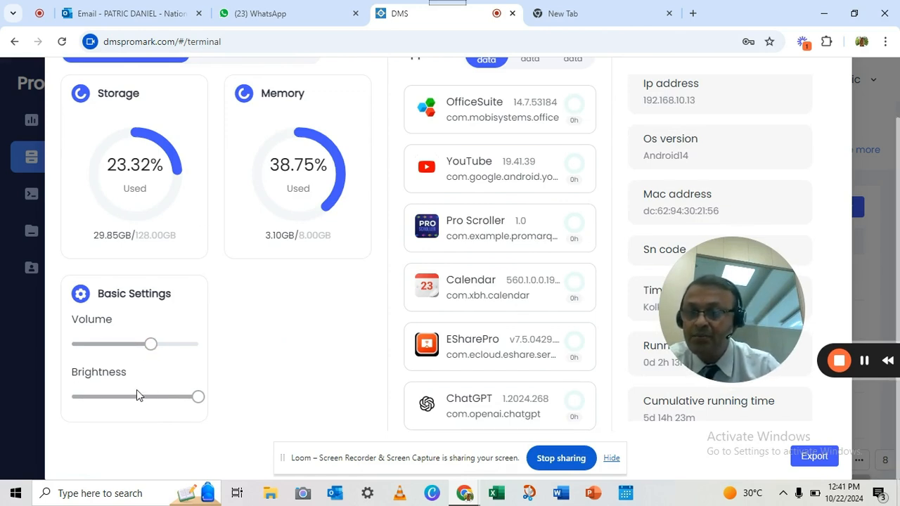
{"action": "scroll", "coordinate": [282, 300], "scroll_direction": "up", "scroll_amount": 1}
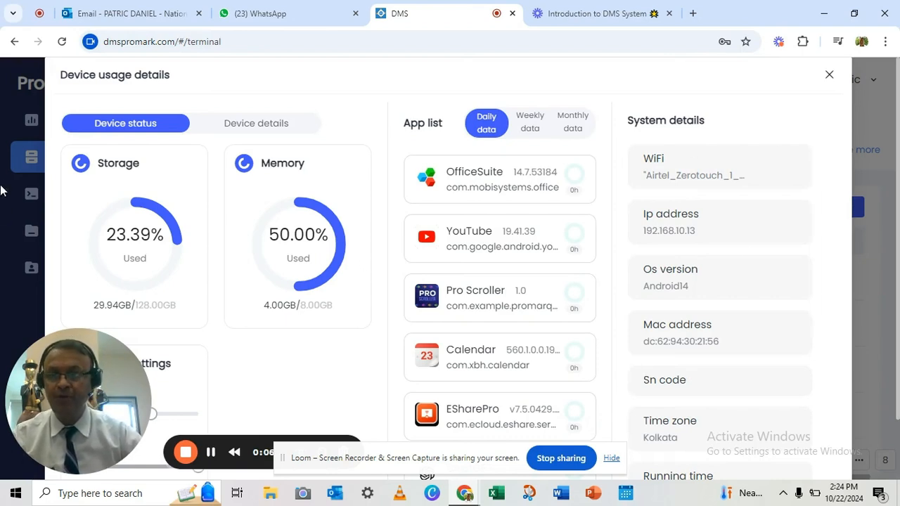
{"action": "scroll", "coordinate": [318, 282], "scroll_direction": "down", "scroll_amount": 1}
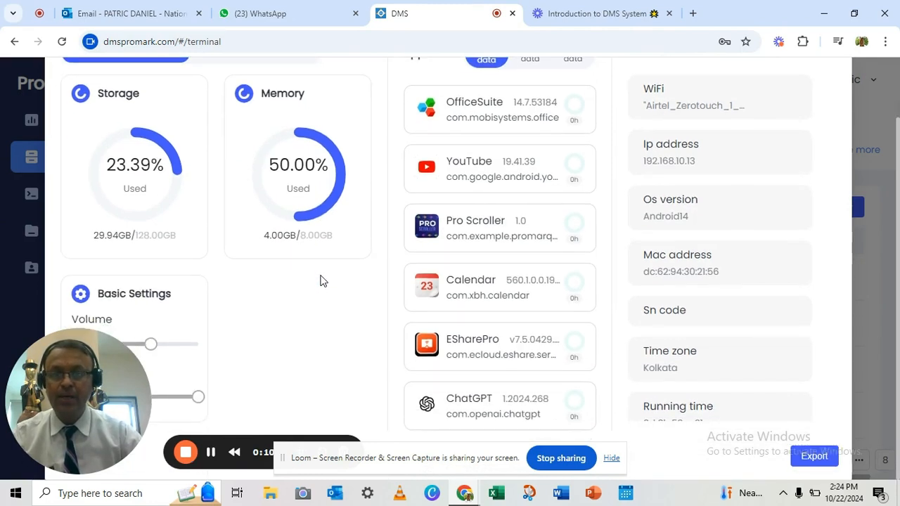
- Look through the daily data in the device's app list
{"action": "scroll", "coordinate": [295, 255], "scroll_direction": "up", "scroll_amount": 1}
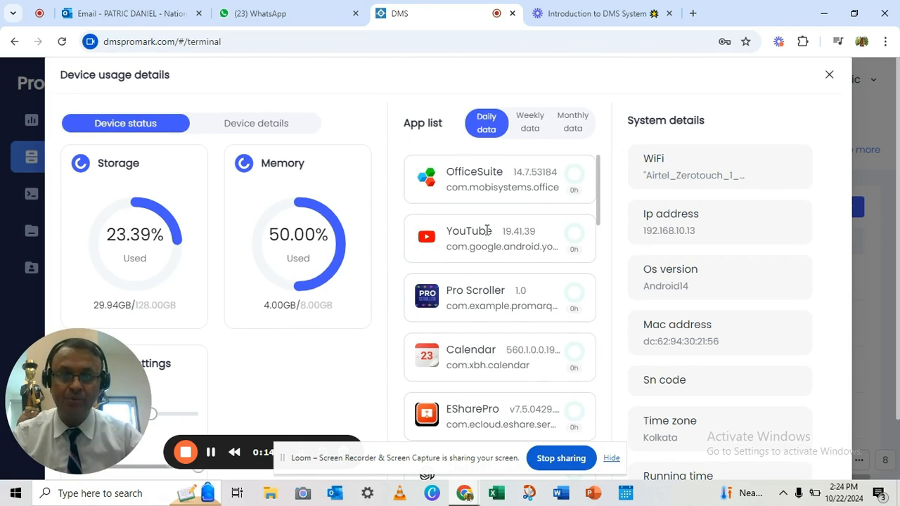
{"action": "scroll", "coordinate": [486, 231], "scroll_direction": "down", "scroll_amount": 4}
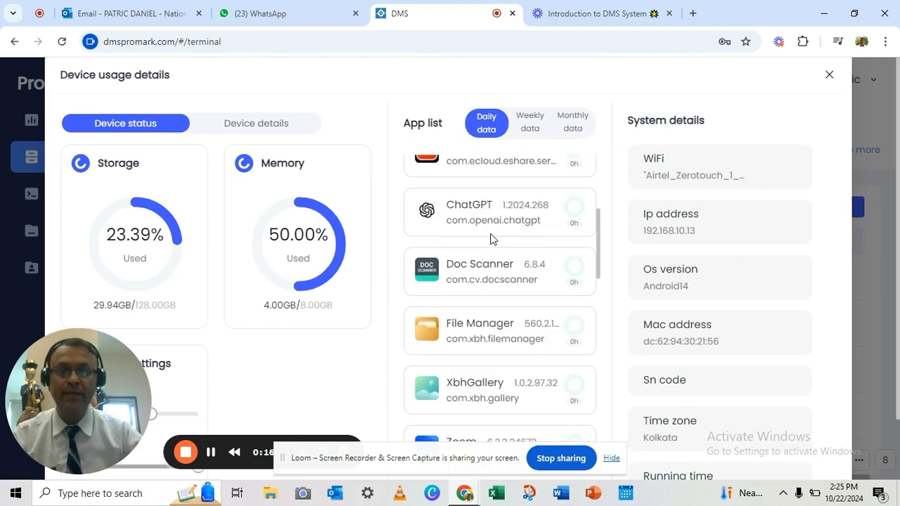
{"action": "scroll", "coordinate": [491, 239], "scroll_direction": "down", "scroll_amount": 4}
{"action": "scroll", "coordinate": [491, 234], "scroll_direction": "up", "scroll_amount": 1}
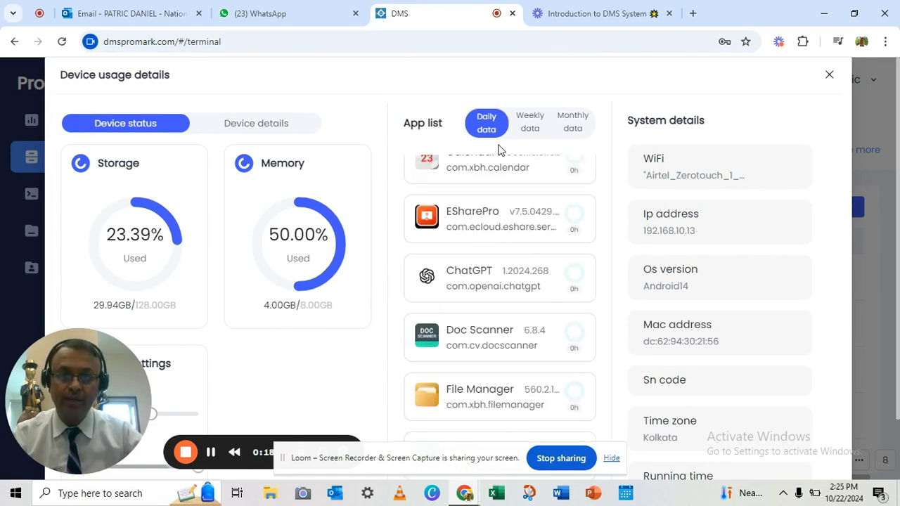
{"action": "scroll", "coordinate": [499, 163], "scroll_direction": "up", "scroll_amount": 3}
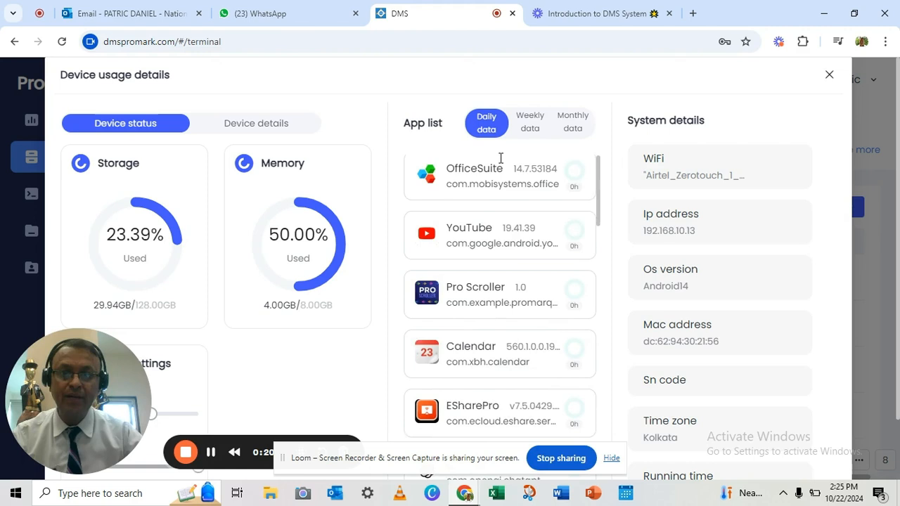
- Switch the app list to weekly data and look through the usage hours of the installed apps
{"action": "left_click", "coordinate": [532, 129]}
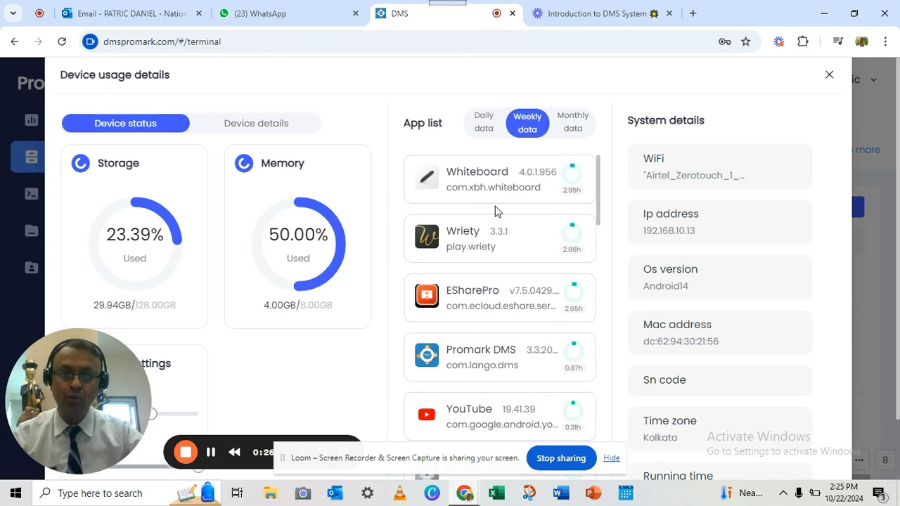
{"action": "scroll", "coordinate": [495, 211], "scroll_direction": "down", "scroll_amount": 4}
{"action": "scroll", "coordinate": [496, 211], "scroll_direction": "up", "scroll_amount": 1}
{"action": "scroll", "coordinate": [496, 213], "scroll_direction": "down", "scroll_amount": 5}
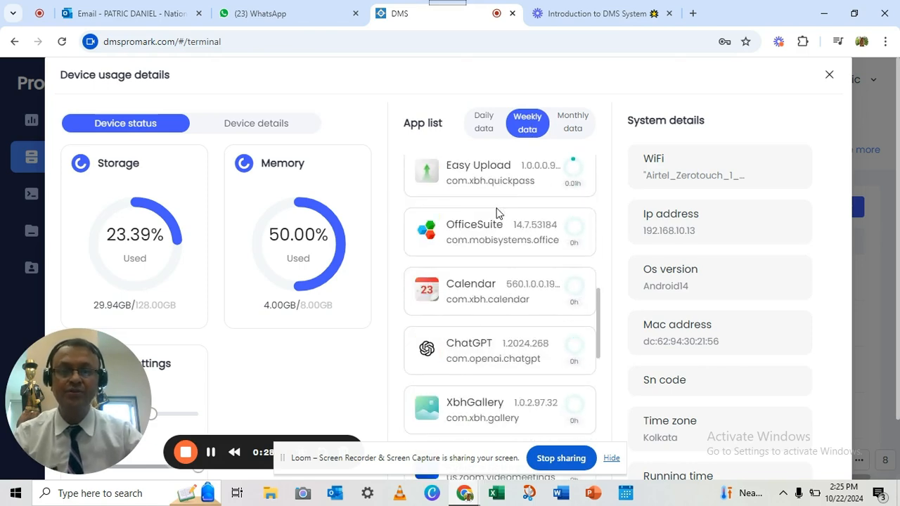
{"action": "scroll", "coordinate": [496, 210], "scroll_direction": "down", "scroll_amount": 10}
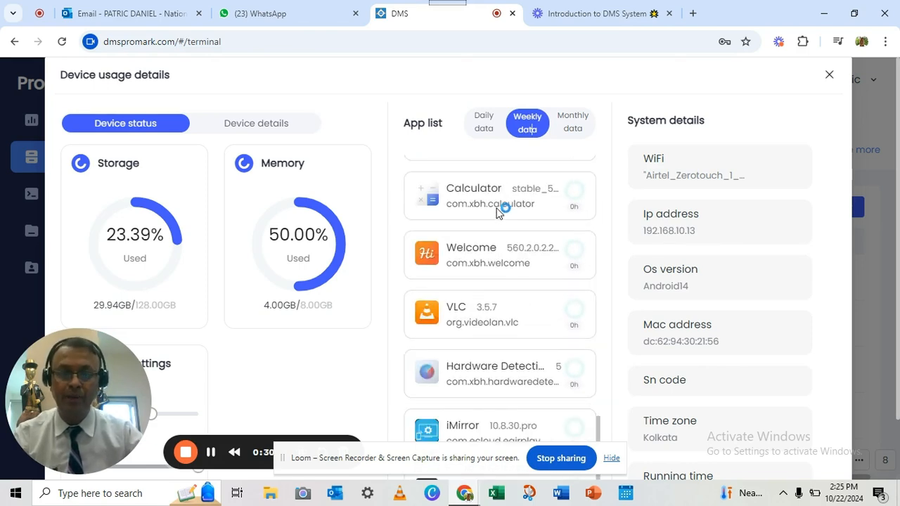
{"action": "scroll", "coordinate": [501, 232], "scroll_direction": "down", "scroll_amount": 4}
{"action": "scroll", "coordinate": [502, 238], "scroll_direction": "up", "scroll_amount": 5}
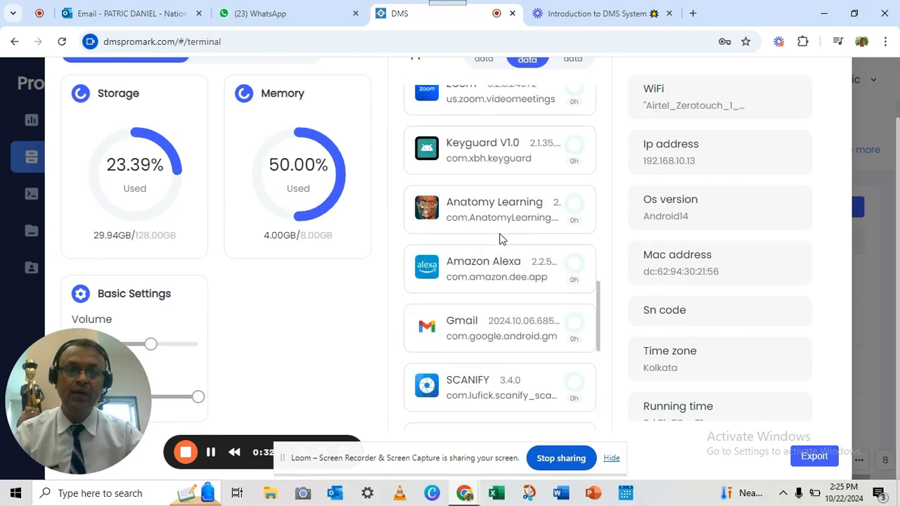
{"action": "scroll", "coordinate": [500, 235], "scroll_direction": "up", "scroll_amount": 10}
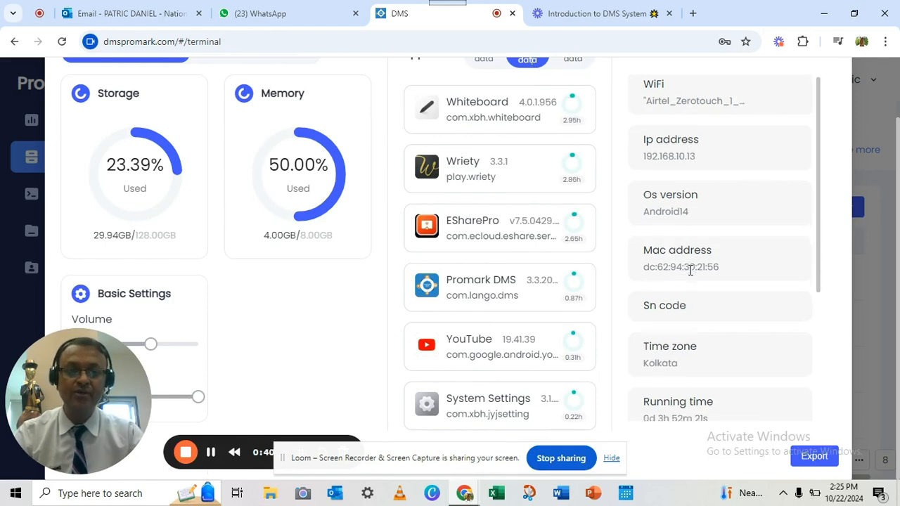
- Review the system details through to the firmware version and export the device usage details
{"action": "scroll", "coordinate": [693, 266], "scroll_direction": "down", "scroll_amount": 3}
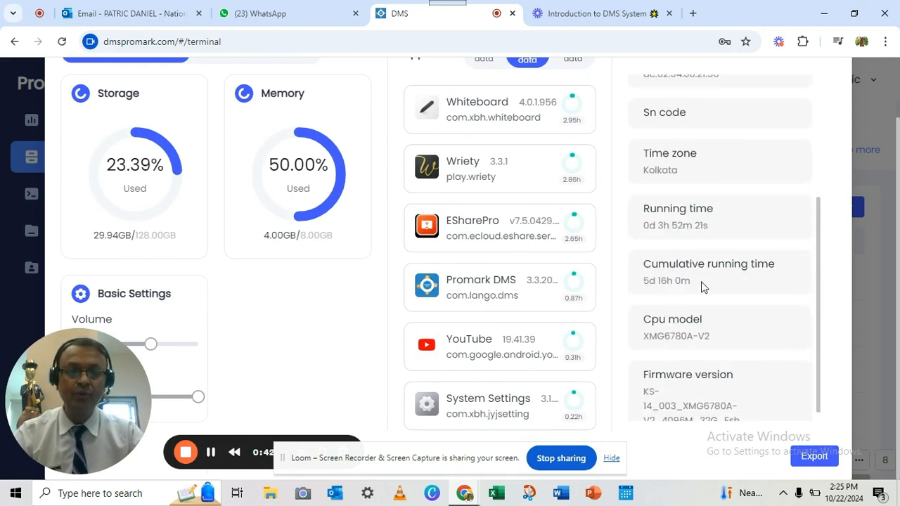
{"action": "scroll", "coordinate": [702, 287], "scroll_direction": "down", "scroll_amount": 1}
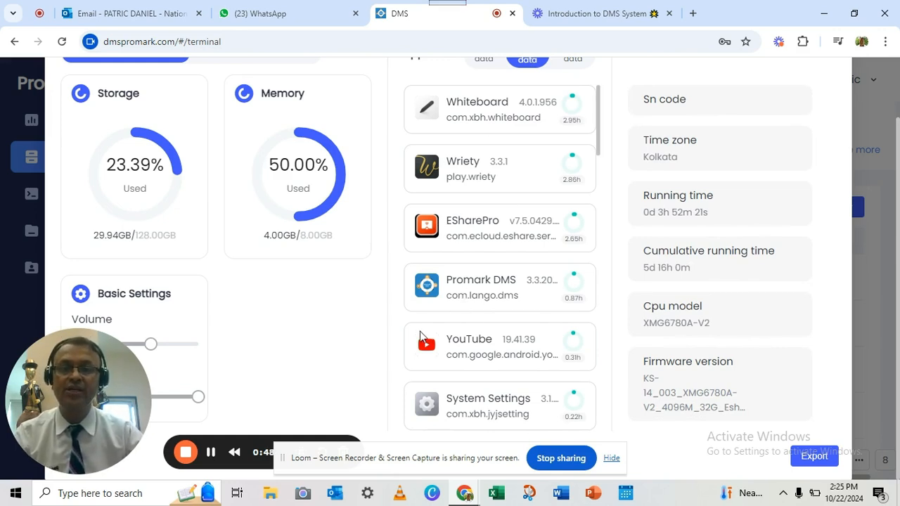
{"action": "left_click", "coordinate": [814, 457]}
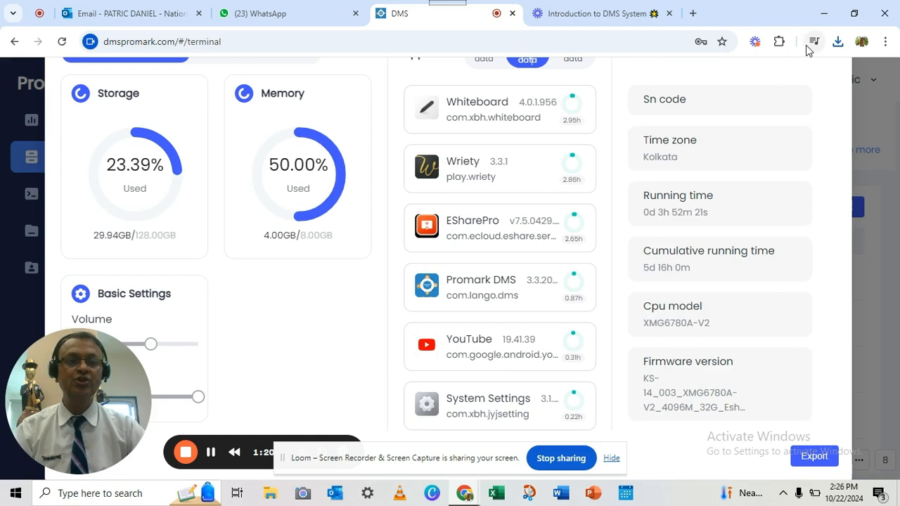
{"action": "scroll", "coordinate": [584, 221], "scroll_direction": "down", "scroll_amount": 5}
{"action": "scroll", "coordinate": [582, 211], "scroll_direction": "up", "scroll_amount": 5}
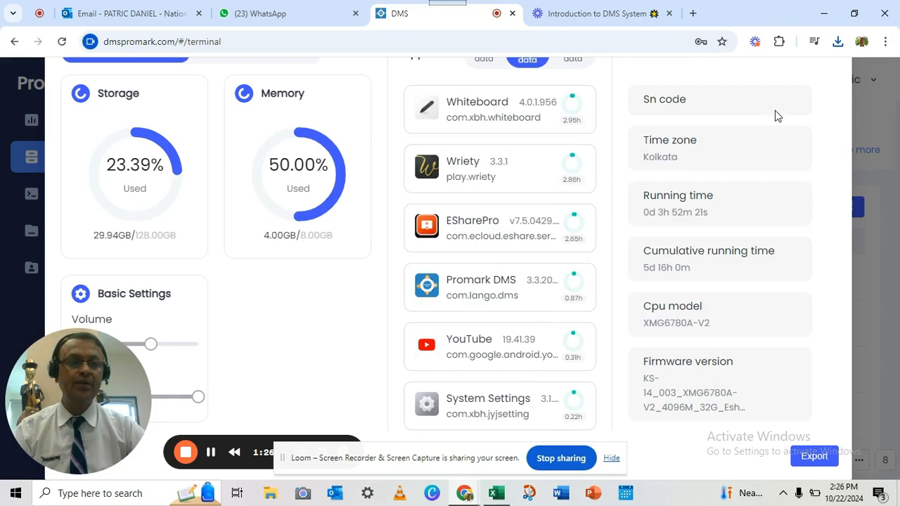
{"action": "scroll", "coordinate": [314, 127], "scroll_direction": "up", "scroll_amount": 1}
{"action": "scroll", "coordinate": [717, 109], "scroll_direction": "down", "scroll_amount": 1}
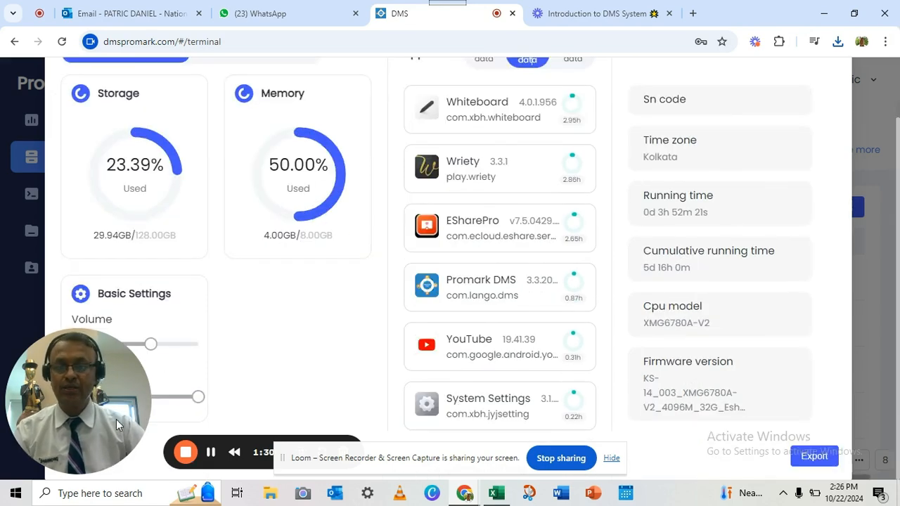
{"action": "left_click", "coordinate": [210, 453]}
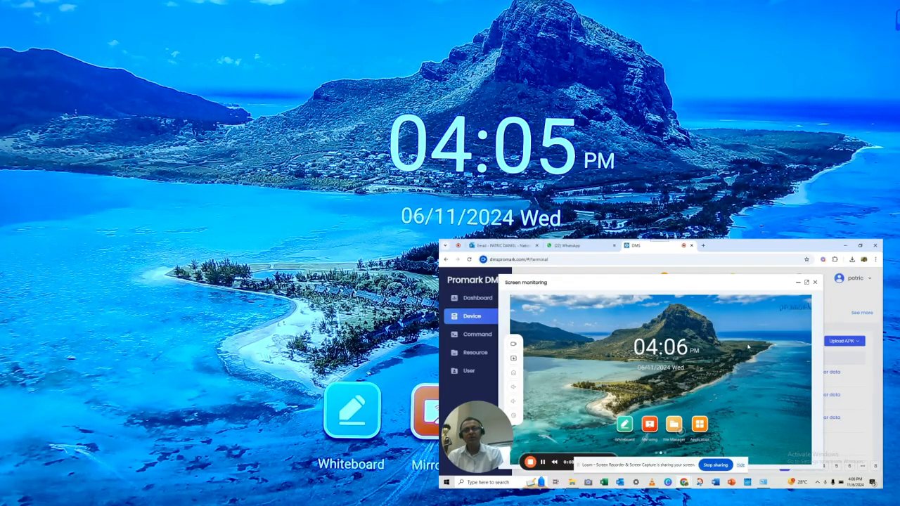
- Enable remote control in the screen monitoring window and open the Whiteboard on the mirrored device
{"action": "left_click", "coordinate": [514, 359]}
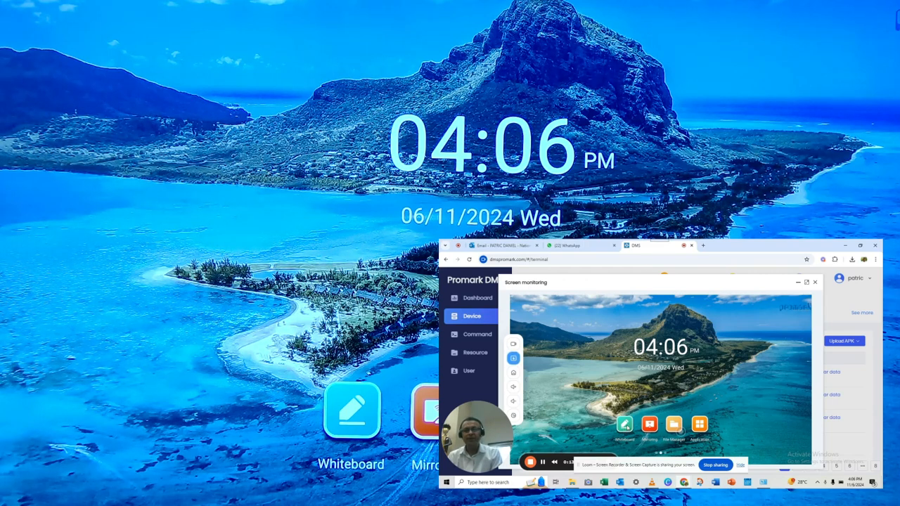
{"action": "left_click", "coordinate": [623, 425]}
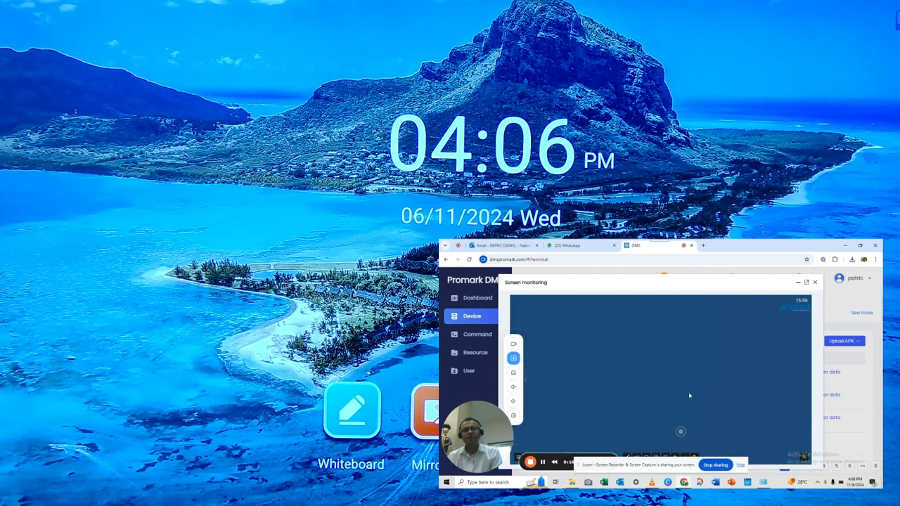
{"action": "left_click", "coordinate": [740, 467]}
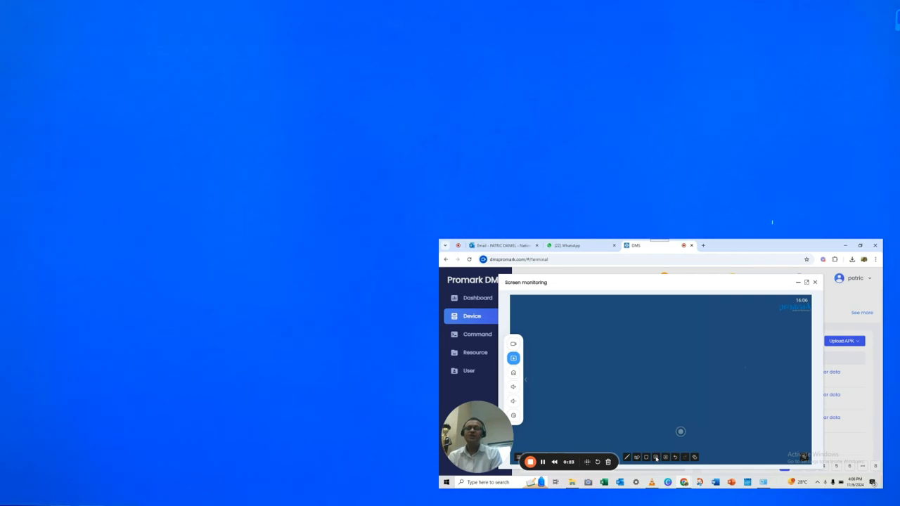
- Draw a large five-pointed star on the device's whiteboard with the star shape
{"action": "left_click", "coordinate": [655, 457]}
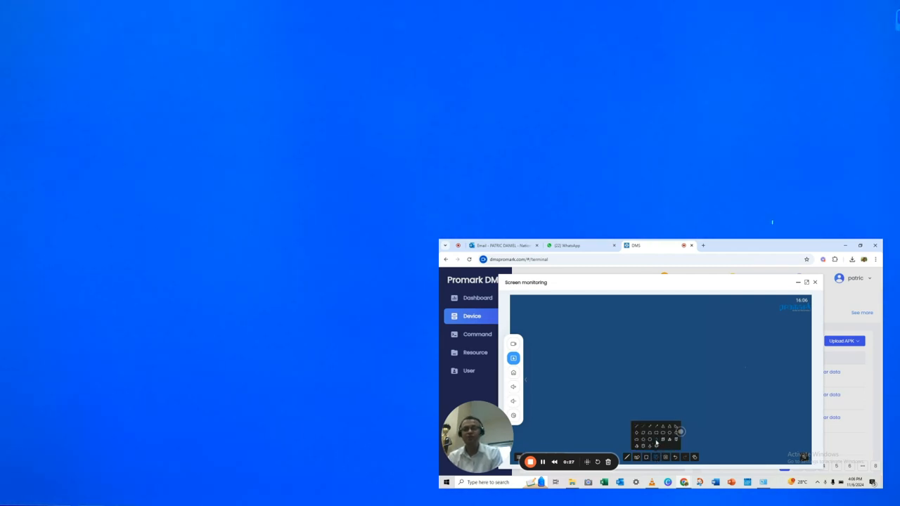
{"action": "left_click", "coordinate": [656, 443]}
{"action": "left_click_drag", "start_coordinate": [628, 359], "coordinate": [698, 390]}
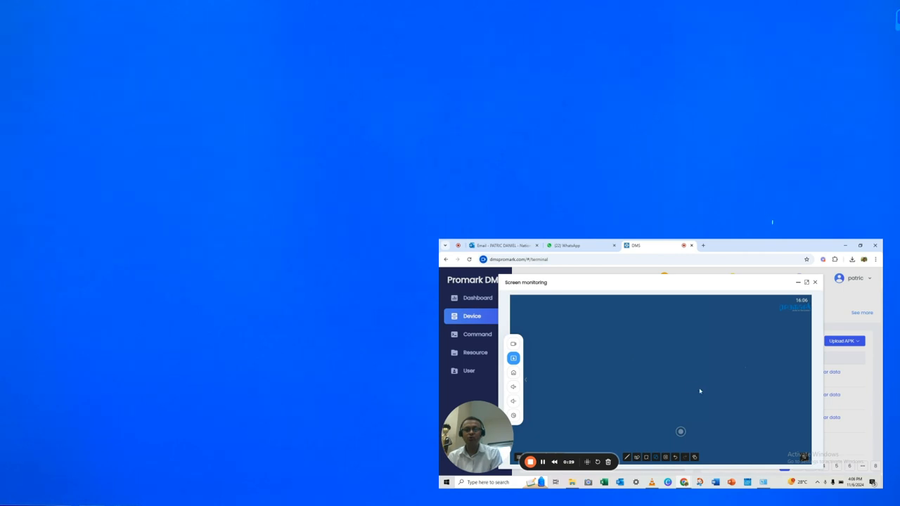
{"action": "left_click", "coordinate": [656, 458]}
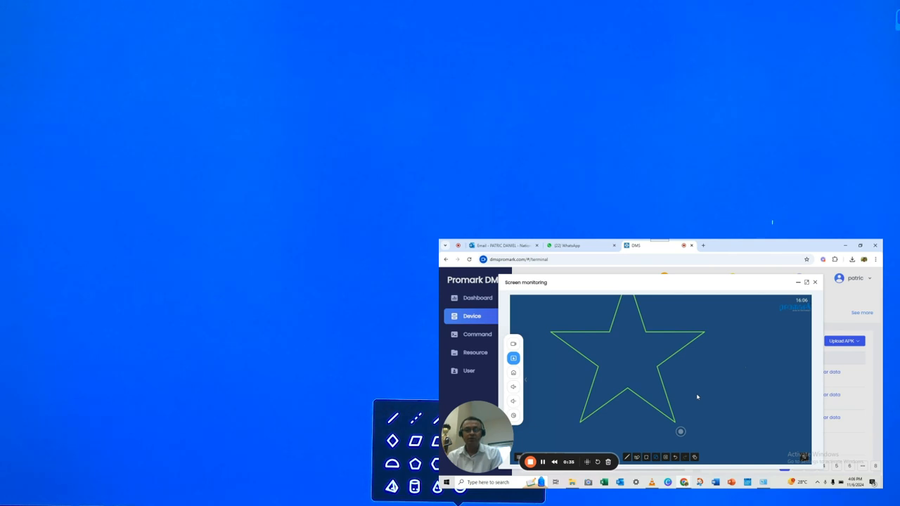
{"action": "left_click", "coordinate": [656, 458]}
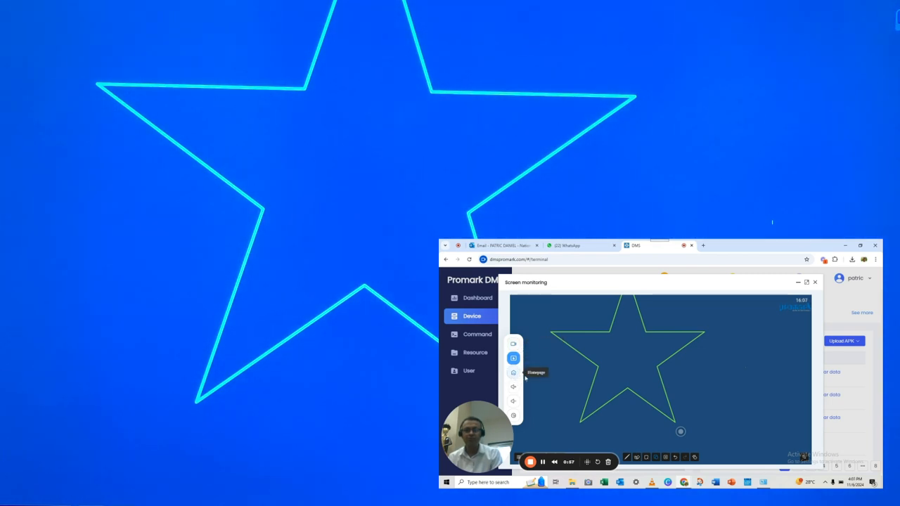
- Return the device to its homepage and turn off the real-time screen monitoring
{"action": "left_click", "coordinate": [526, 377]}
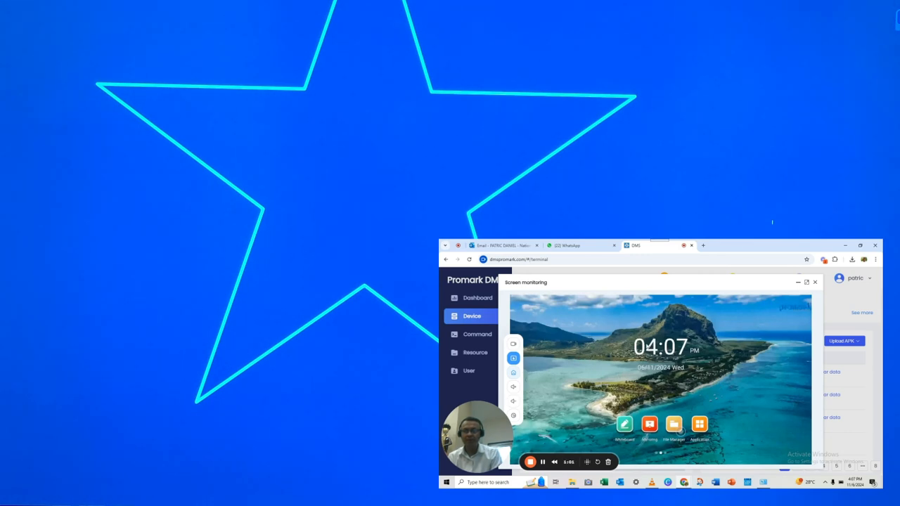
{"action": "left_click", "coordinate": [815, 283]}
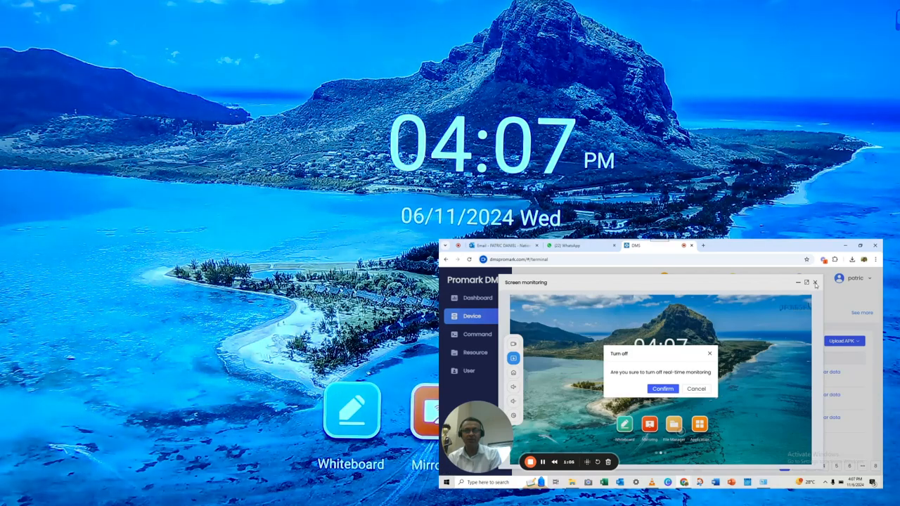
{"action": "left_click", "coordinate": [666, 389]}
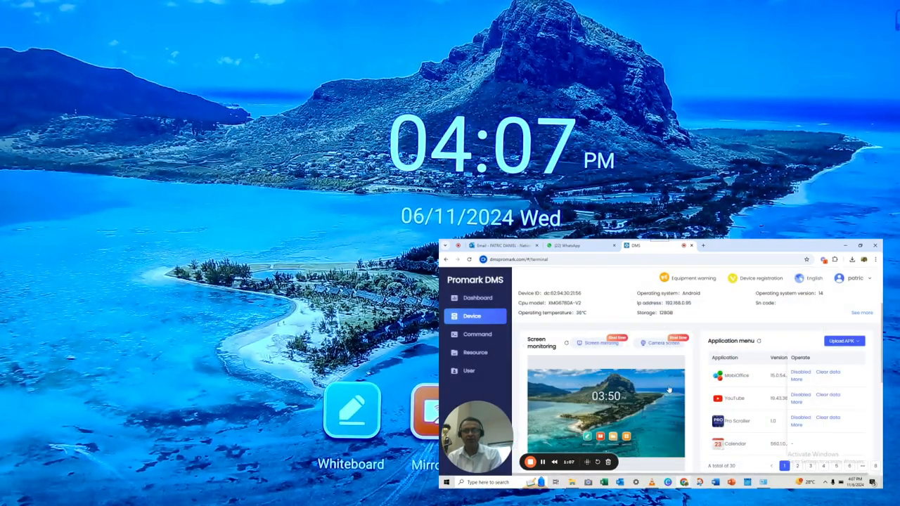
- View the device's live camera screen, and turn off the real-time camera monitoring
{"action": "scroll", "coordinate": [660, 348], "scroll_direction": "down", "scroll_amount": 1}
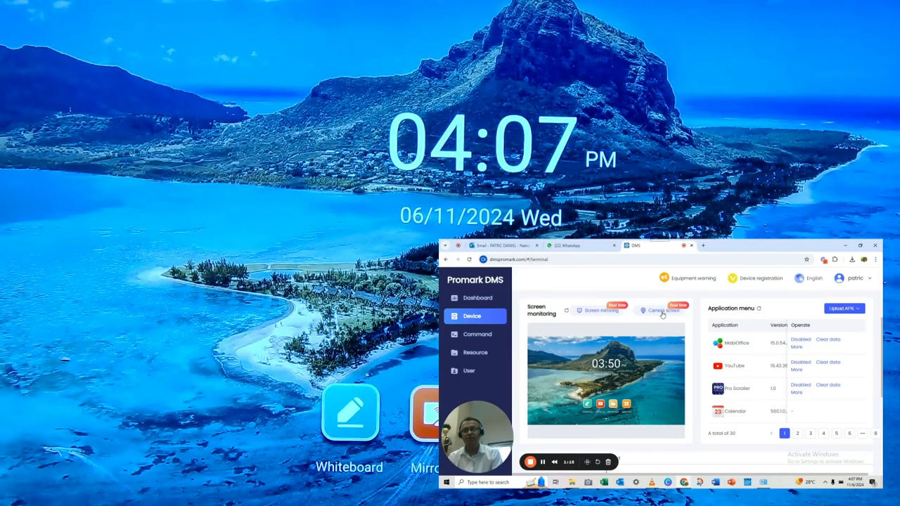
{"action": "left_click", "coordinate": [662, 313]}
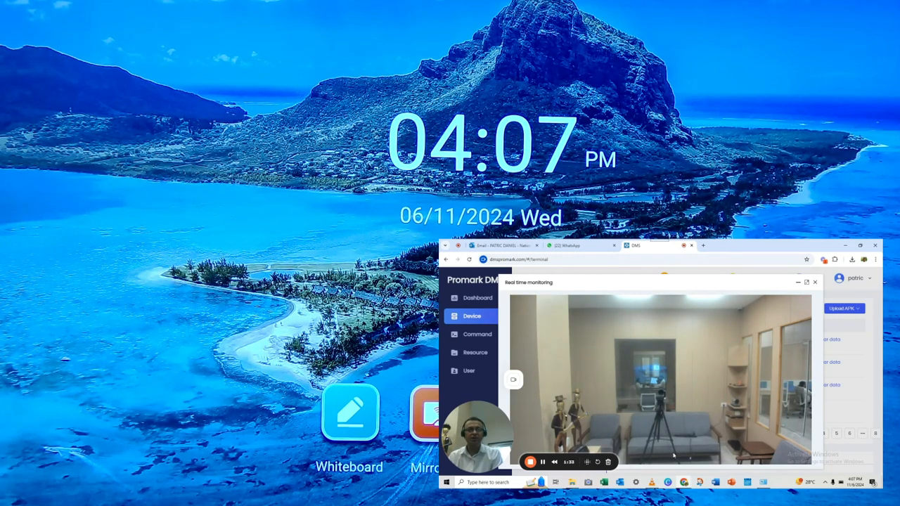
{"action": "left_click", "coordinate": [815, 282]}
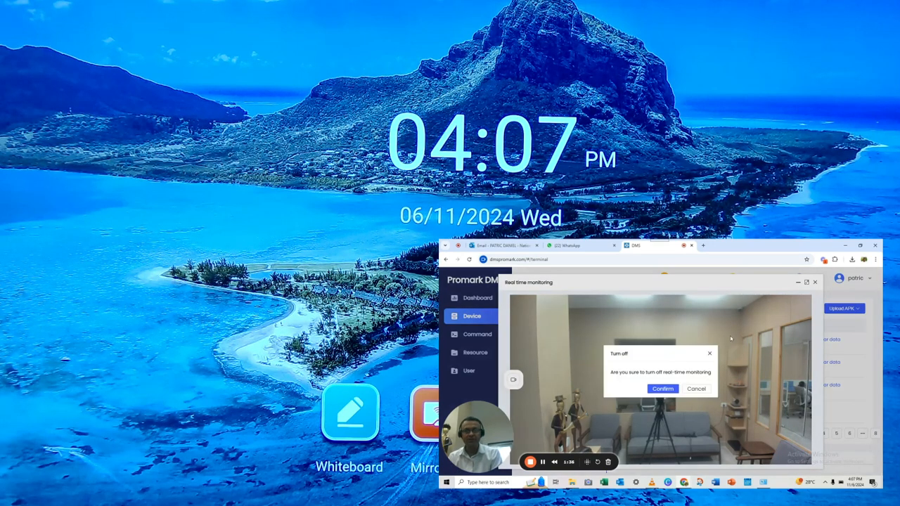
{"action": "left_click", "coordinate": [661, 389]}
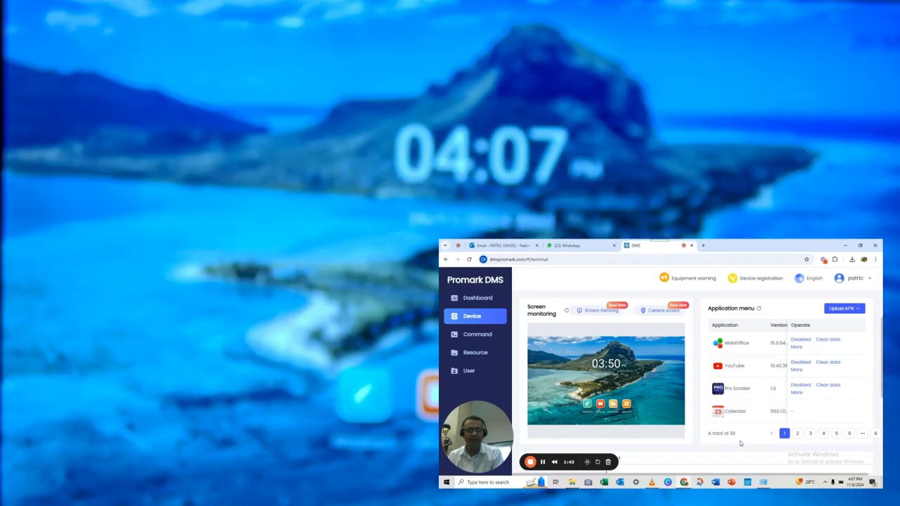
- Browse pages 3 and 4 of the application menu list and return to its first page
{"action": "left_click", "coordinate": [809, 435]}
{"action": "left_click", "coordinate": [824, 434]}
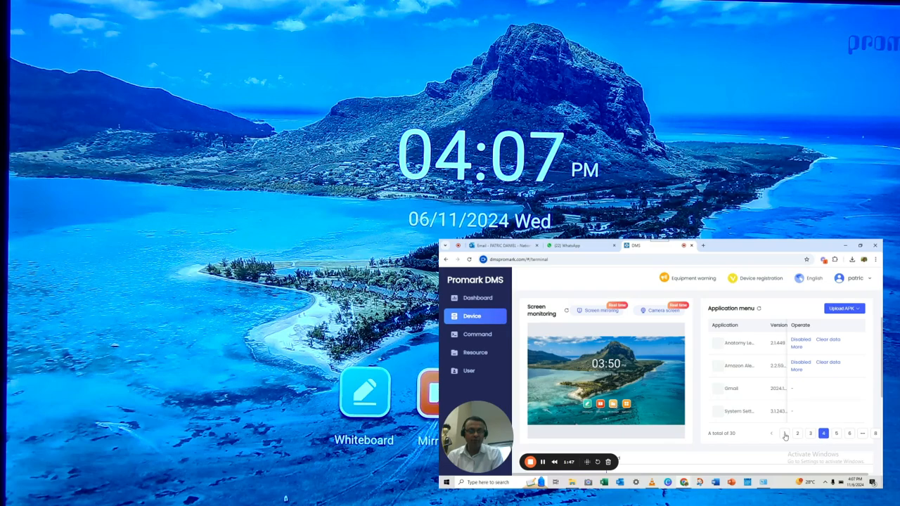
{"action": "left_click", "coordinate": [784, 434]}
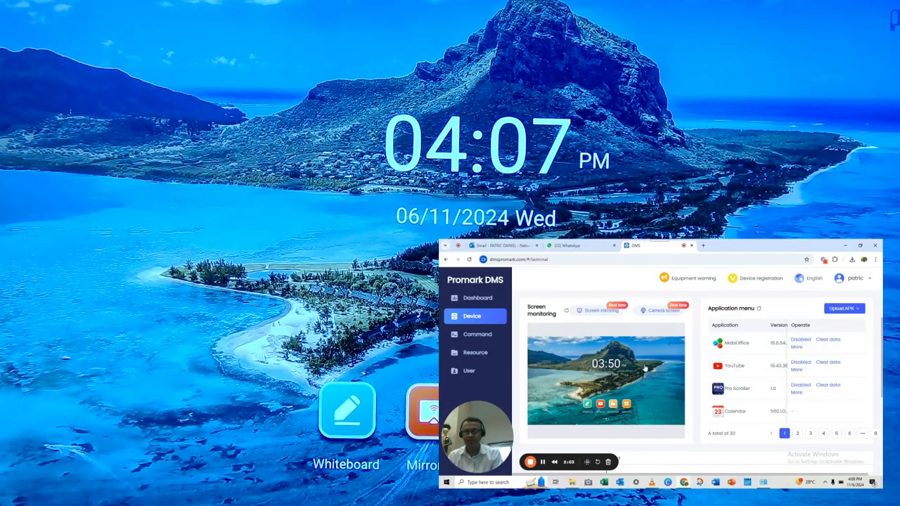
- Look through the commands available under the device's equipment control
{"action": "scroll", "coordinate": [645, 368], "scroll_direction": "down", "scroll_amount": 3}
{"action": "scroll", "coordinate": [646, 361], "scroll_direction": "down", "scroll_amount": 1}
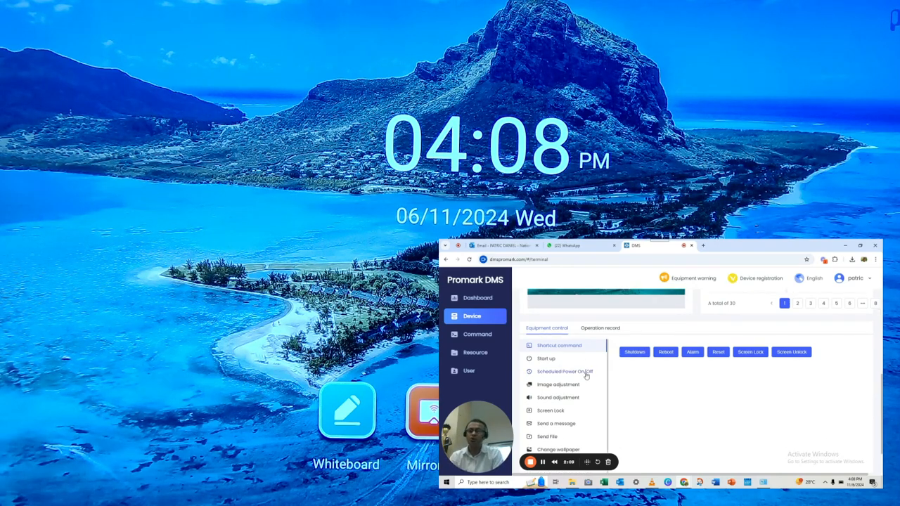
{"action": "scroll", "coordinate": [573, 398], "scroll_direction": "down", "scroll_amount": 1}
{"action": "scroll", "coordinate": [576, 397], "scroll_direction": "down", "scroll_amount": 1}
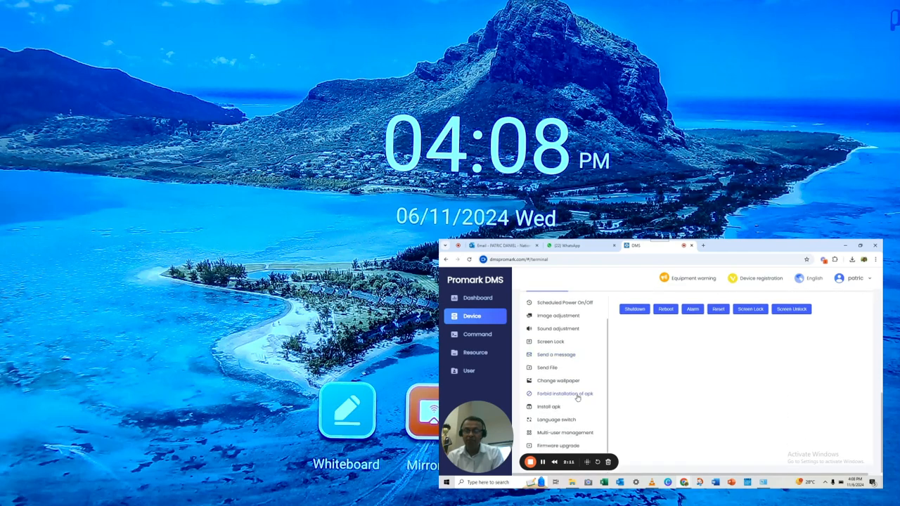
{"action": "scroll", "coordinate": [576, 395], "scroll_direction": "up", "scroll_amount": 4}
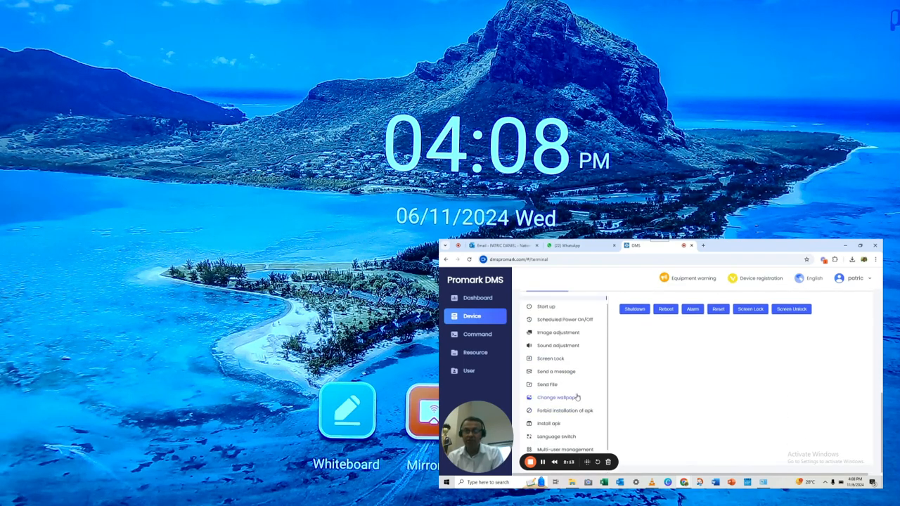
{"action": "scroll", "coordinate": [577, 397], "scroll_direction": "down", "scroll_amount": 2}
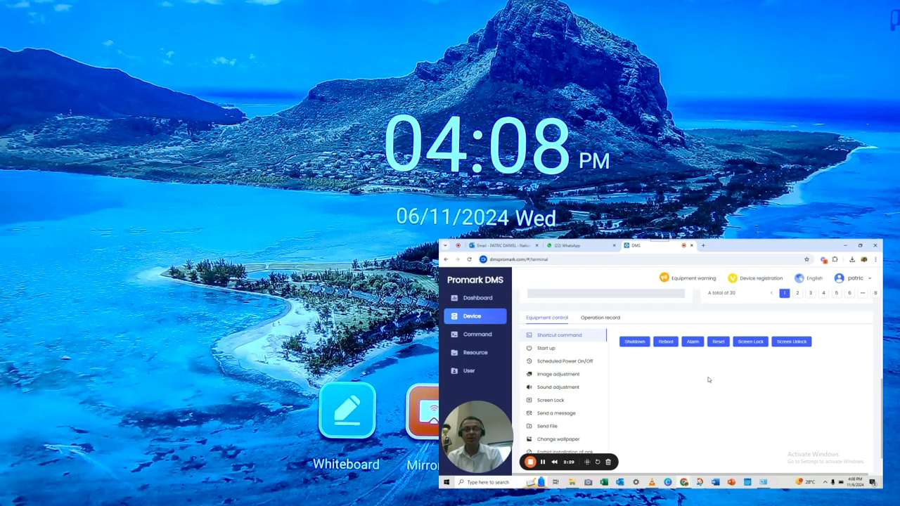
- Lock the device's screen immediately with the shortcut command, and unlock it again, confirming both actions
{"action": "left_click", "coordinate": [748, 342]}
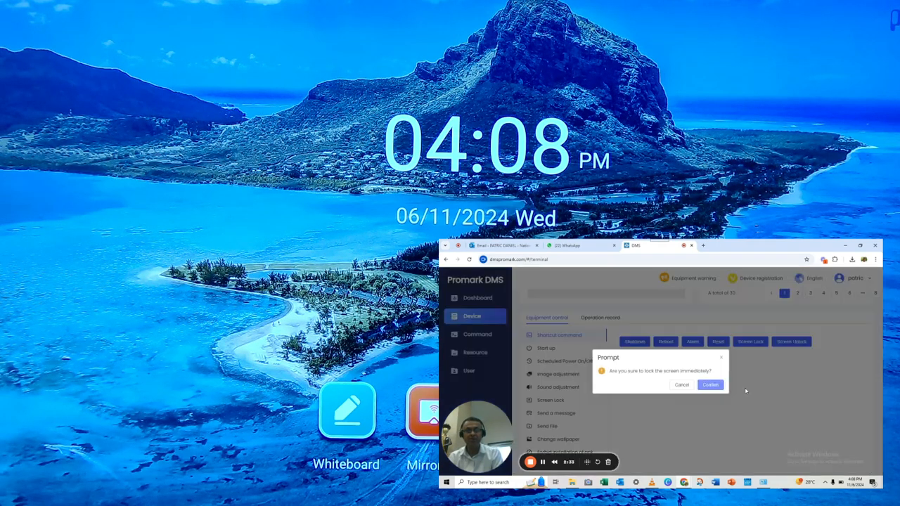
{"action": "left_click", "coordinate": [709, 385]}
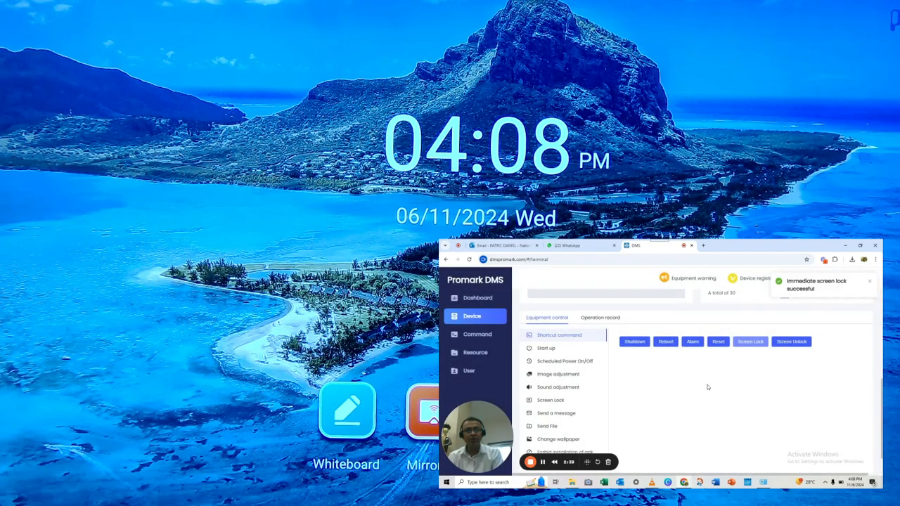
{"action": "left_click", "coordinate": [791, 342]}
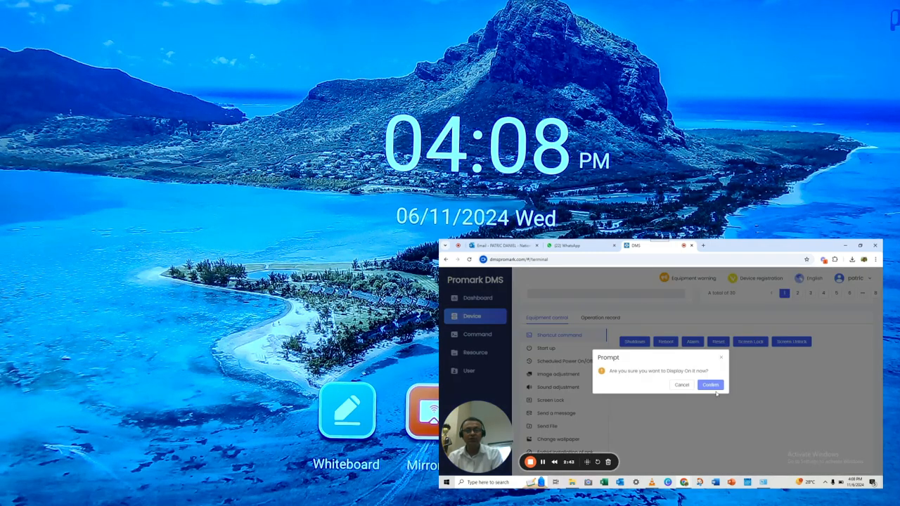
{"action": "left_click", "coordinate": [710, 385]}
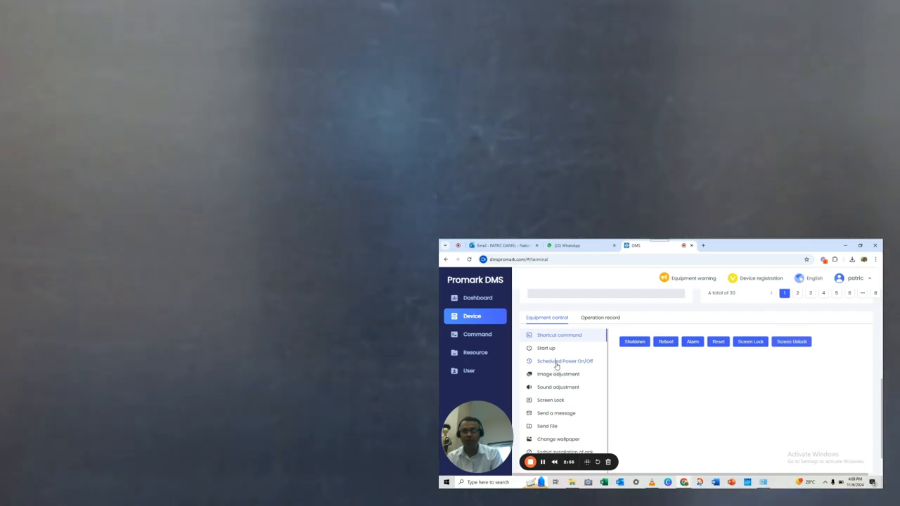
- Open the device's power schedule and set the scheduled power on to 09:00 on Monday
{"action": "left_click", "coordinate": [556, 363]}
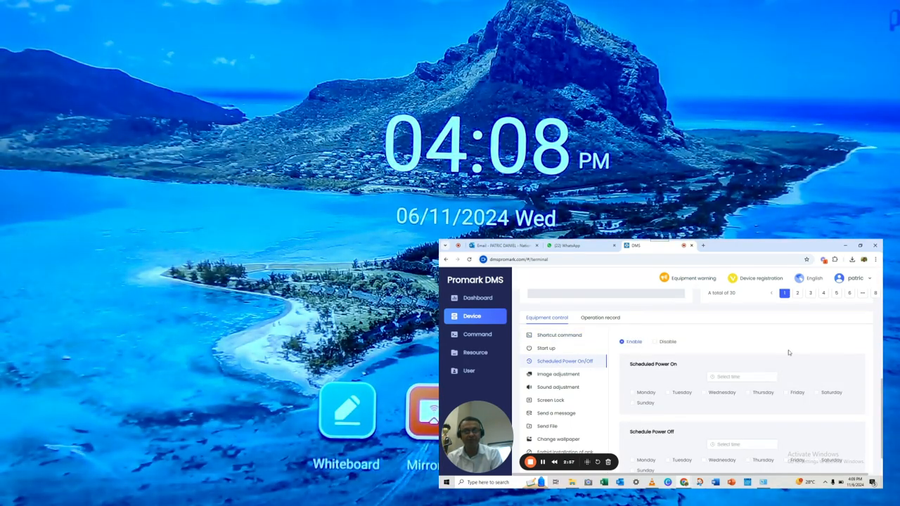
{"action": "scroll", "coordinate": [788, 349], "scroll_direction": "down", "scroll_amount": 1}
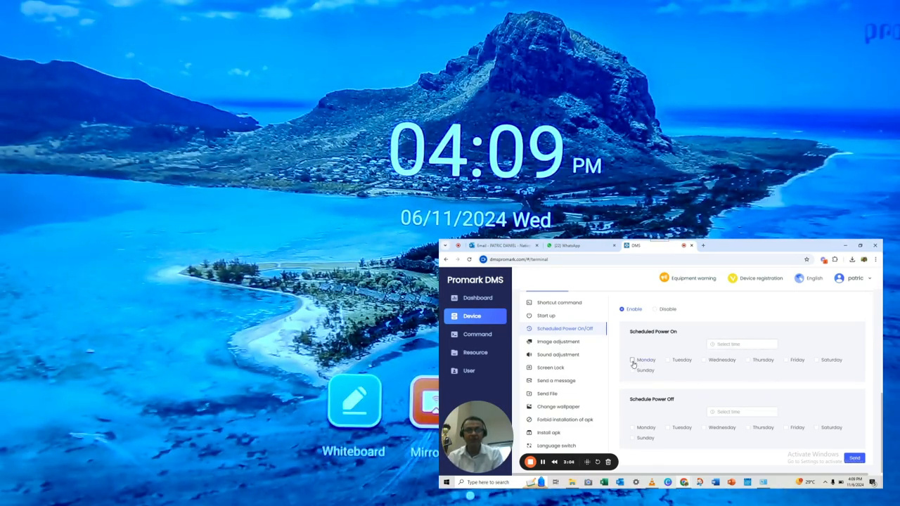
{"action": "left_click", "coordinate": [633, 360]}
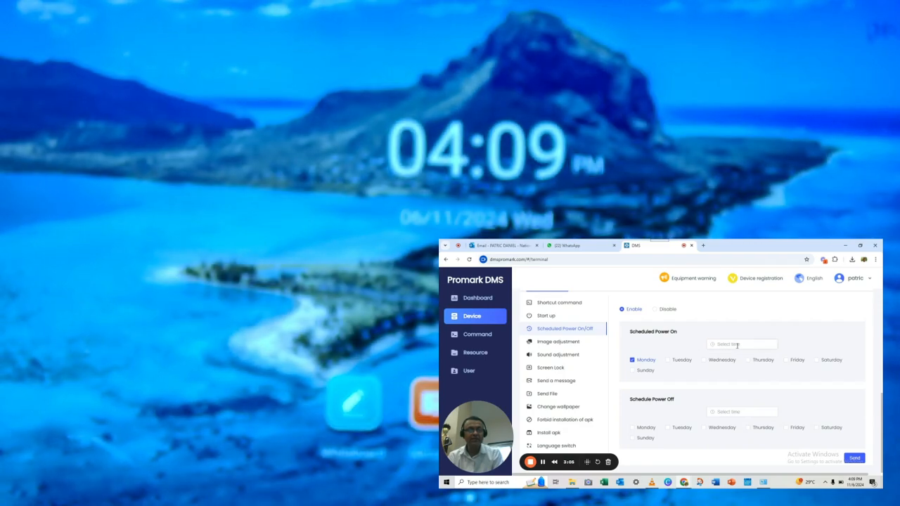
{"action": "left_click", "coordinate": [737, 345]}
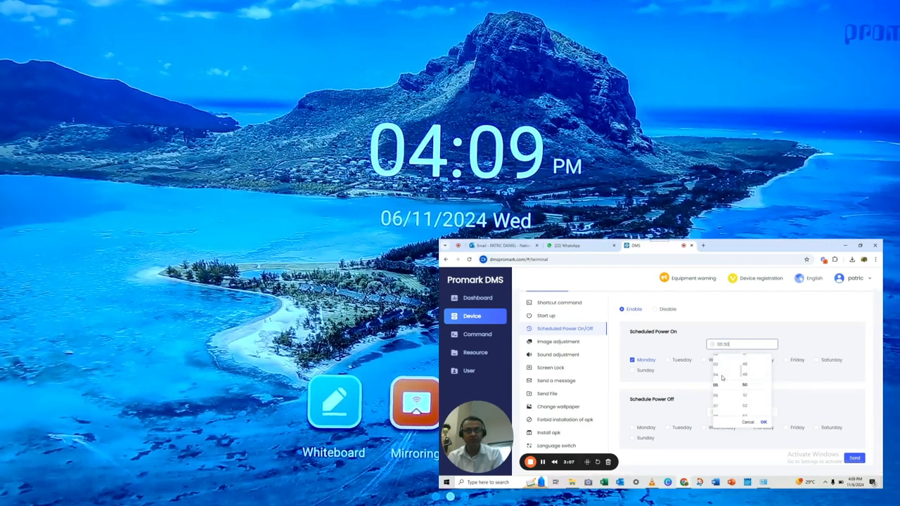
{"action": "scroll", "coordinate": [724, 378], "scroll_direction": "up", "scroll_amount": 3}
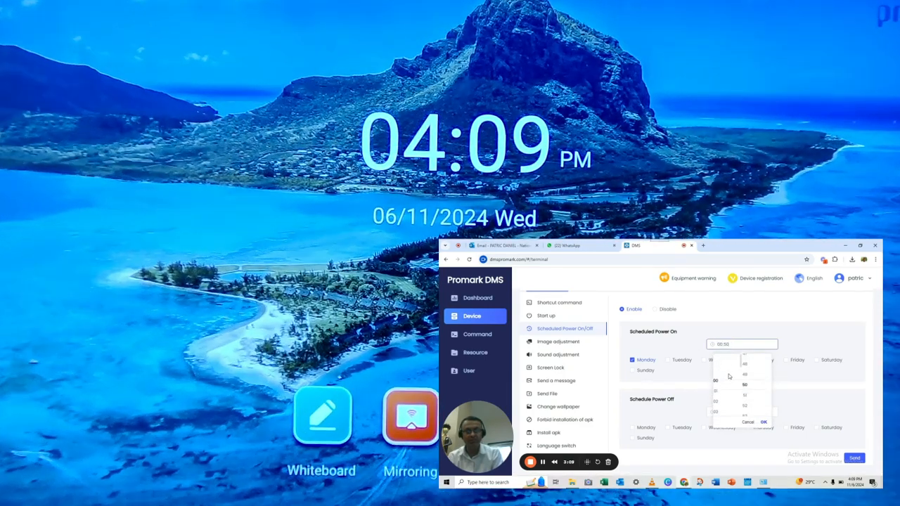
{"action": "scroll", "coordinate": [729, 377], "scroll_direction": "down", "scroll_amount": 4}
{"action": "scroll", "coordinate": [730, 379], "scroll_direction": "down", "scroll_amount": 1}
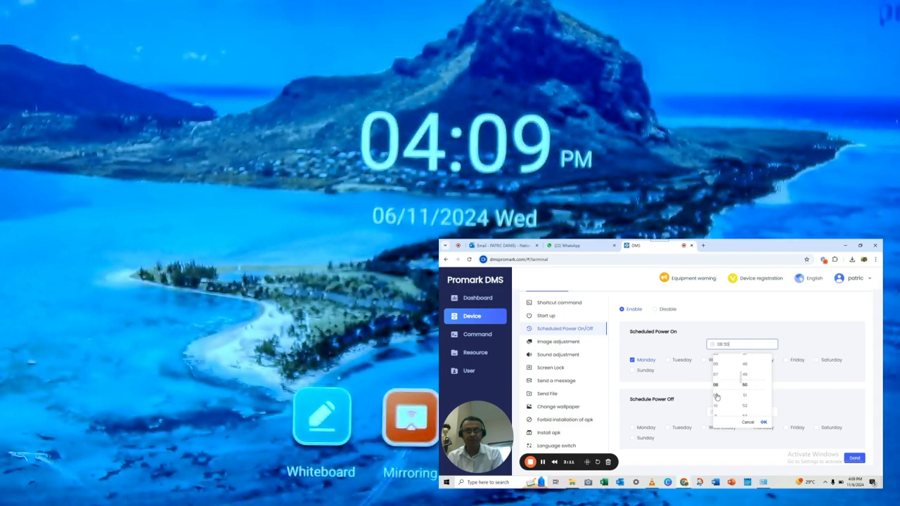
{"action": "scroll", "coordinate": [760, 378], "scroll_direction": "up", "scroll_amount": 8}
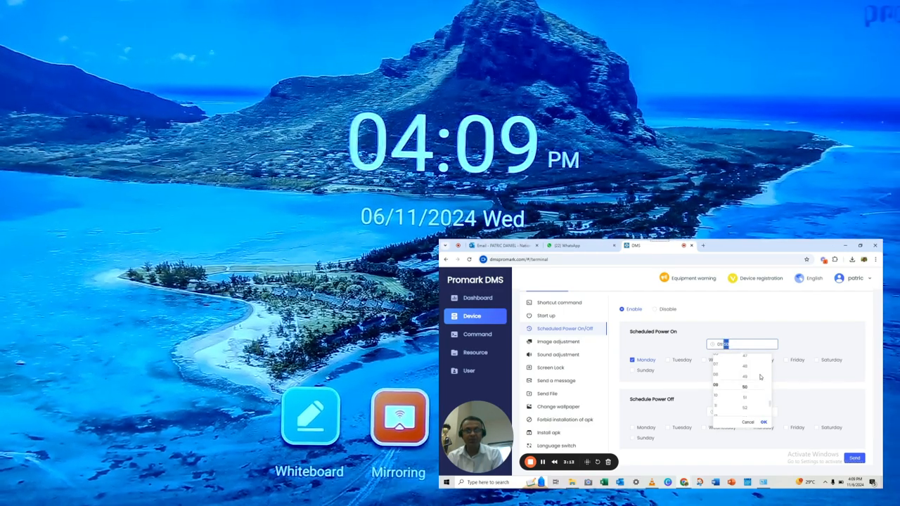
{"action": "scroll", "coordinate": [760, 377], "scroll_direction": "up", "scroll_amount": 9}
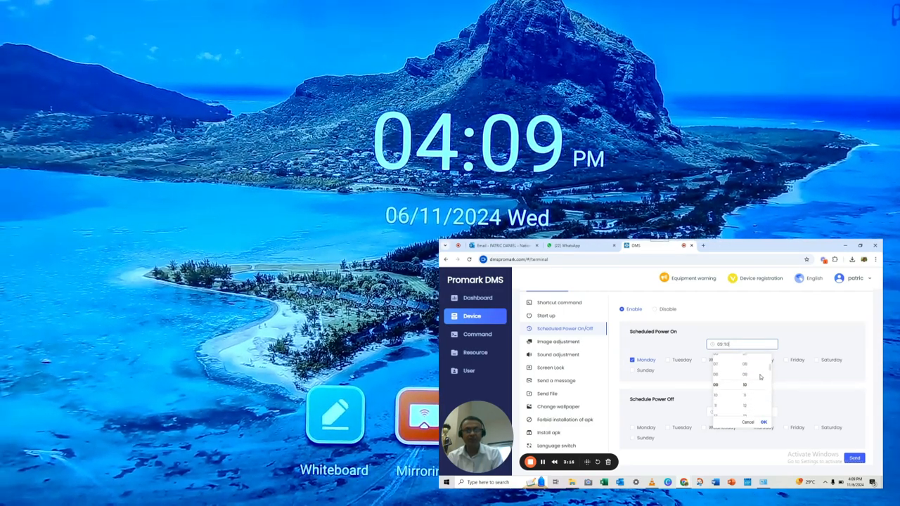
{"action": "left_click", "coordinate": [785, 348]}
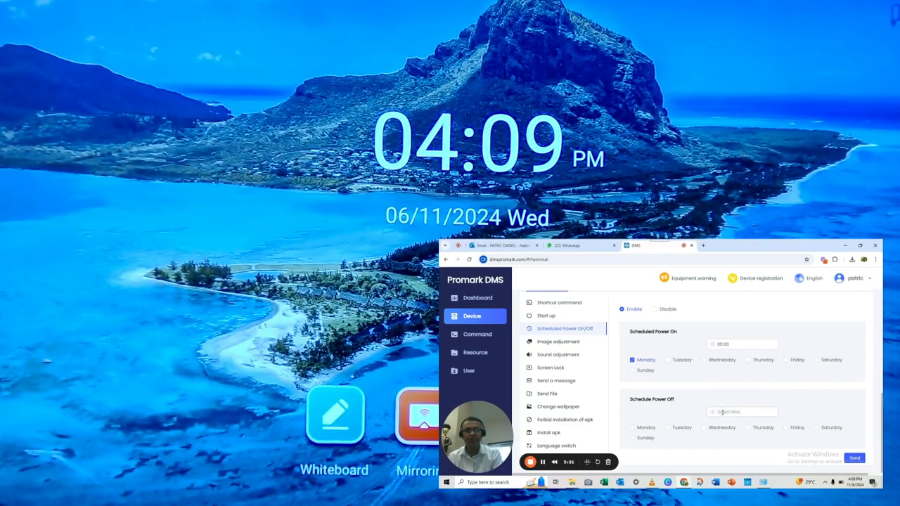
- Set the scheduled power-off time to 14:00 and add Tuesday to the power-on days
{"action": "left_click", "coordinate": [725, 411]}
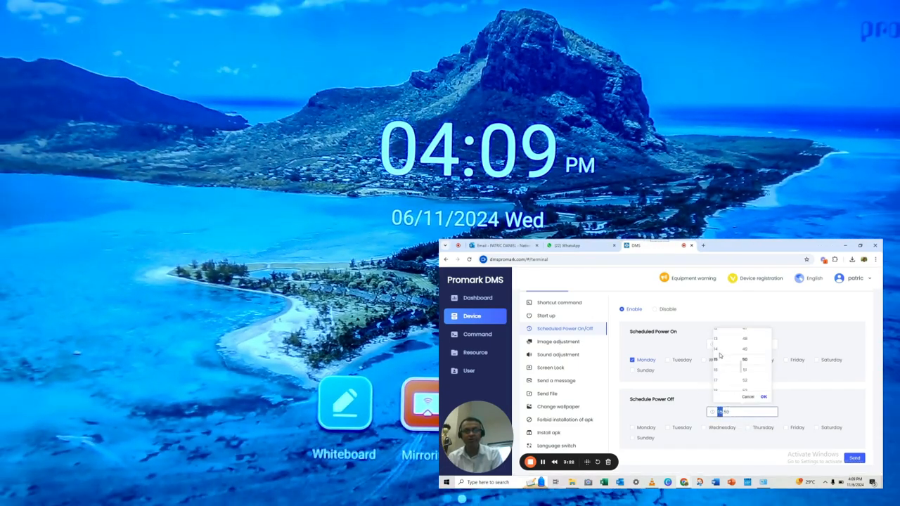
{"action": "scroll", "coordinate": [747, 350], "scroll_direction": "up", "scroll_amount": 10}
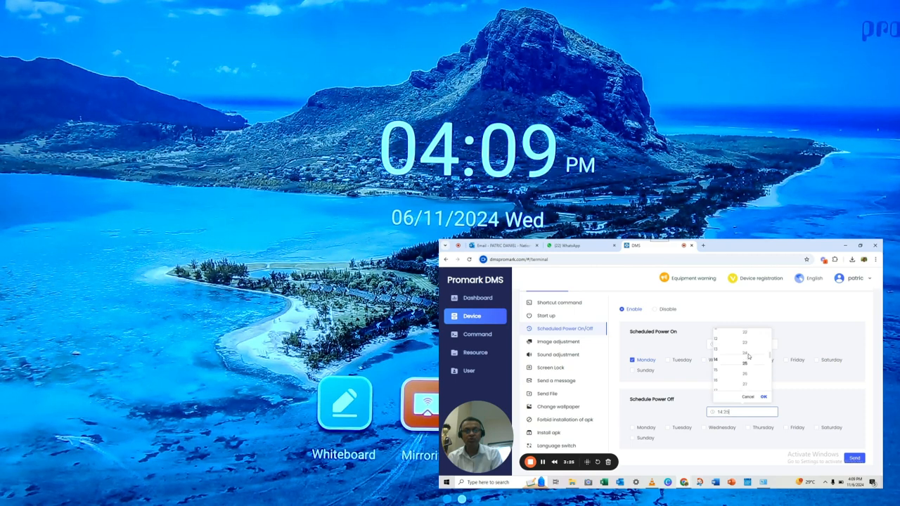
{"action": "scroll", "coordinate": [748, 358], "scroll_direction": "up", "scroll_amount": 4}
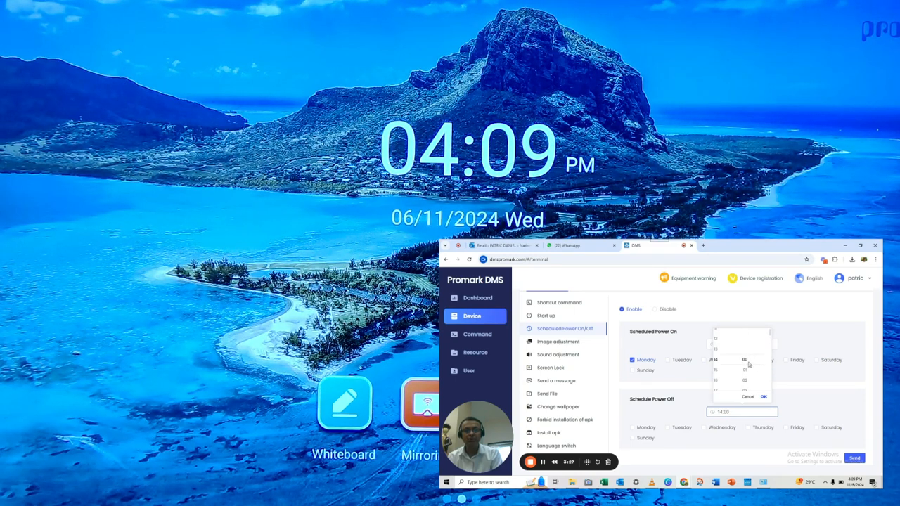
{"action": "left_click", "coordinate": [764, 398]}
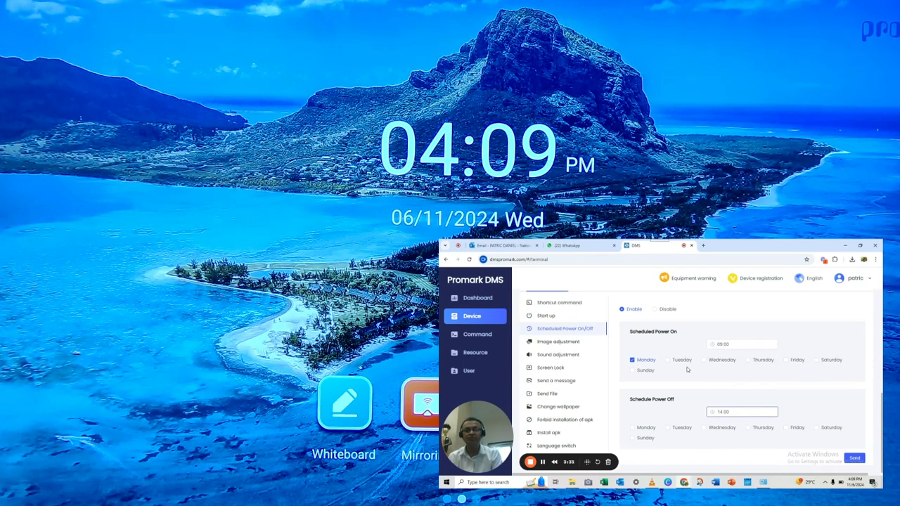
{"action": "left_click", "coordinate": [668, 360]}
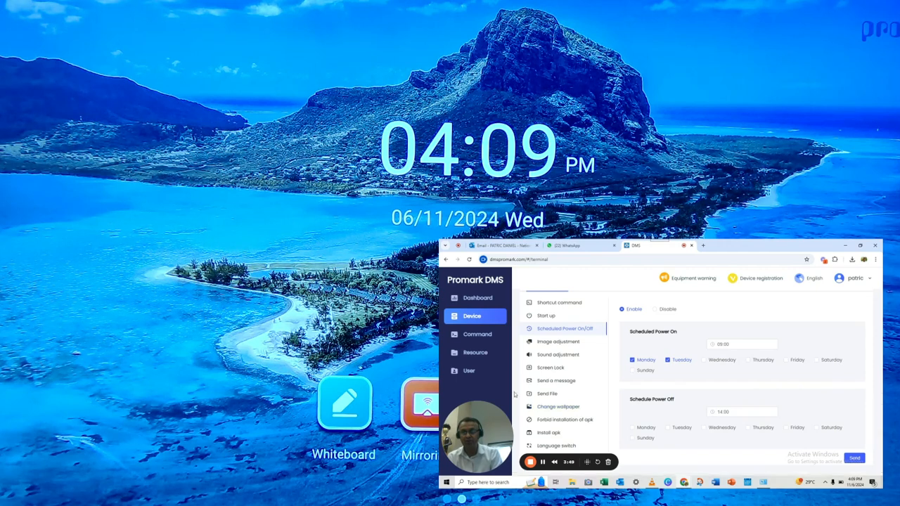
- Compose a text message to the device reading "Teachers please turn off your lights and fans in the class rooms at 2 pm"
{"action": "left_click", "coordinate": [562, 384]}
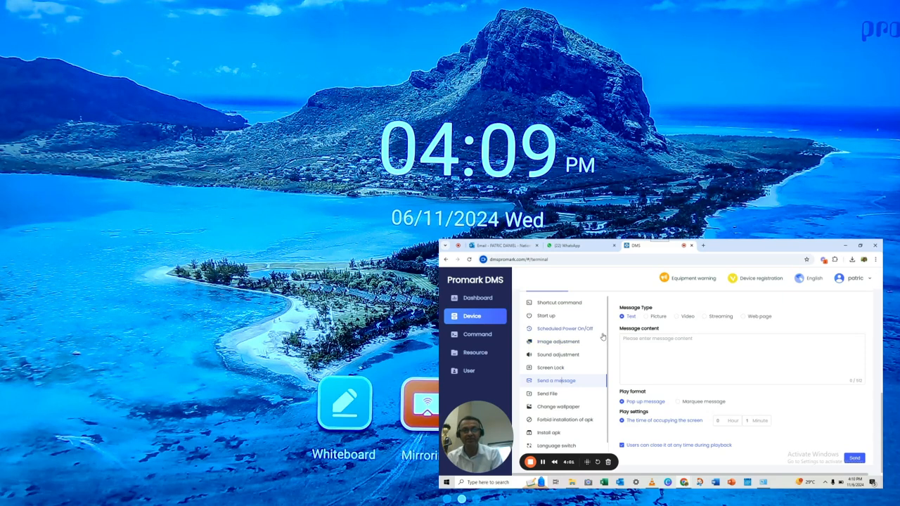
{"action": "left_click", "coordinate": [644, 342]}
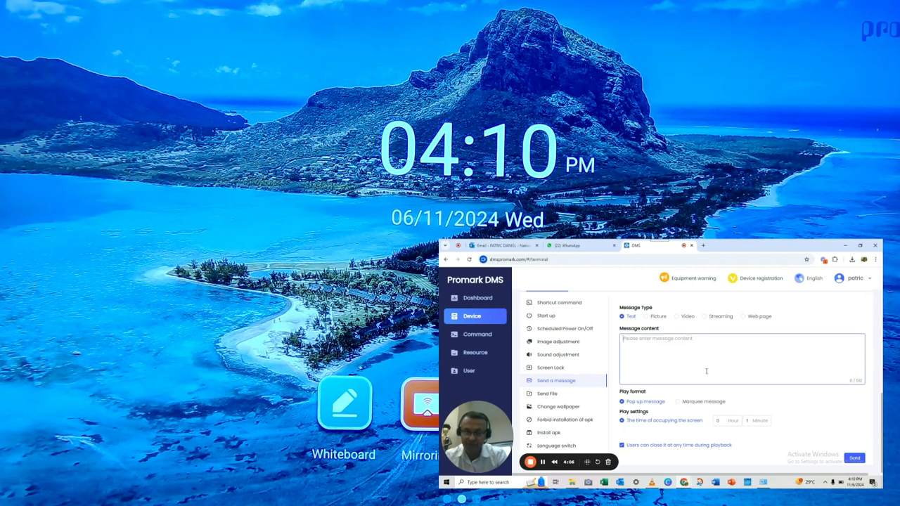
{"action": "type", "text": "Tescher"}
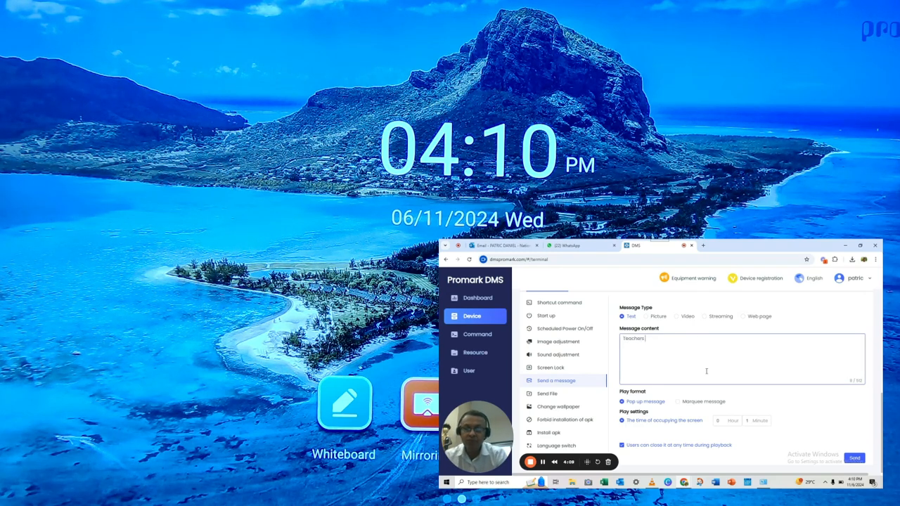
{"action": "type", "text": "s please turn off"}
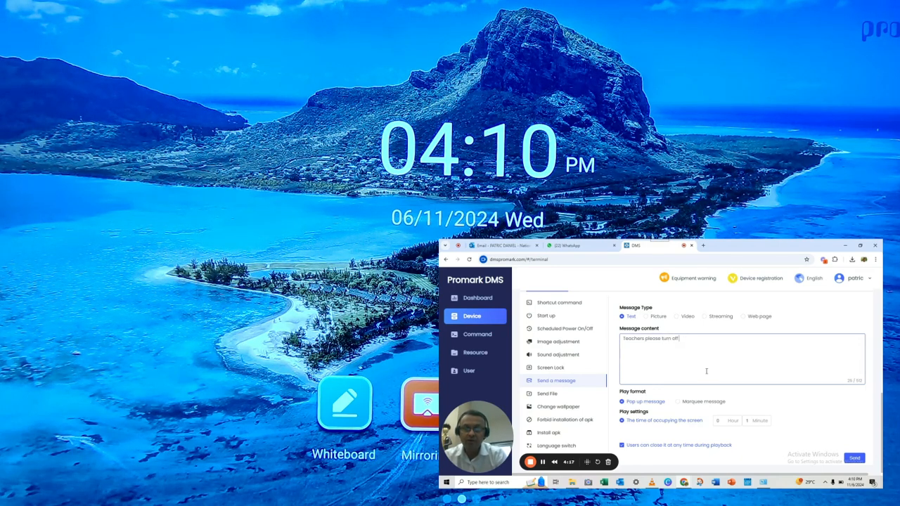
{"action": "type", "text": "your lights and fans in the class rooms at 2 pm"}
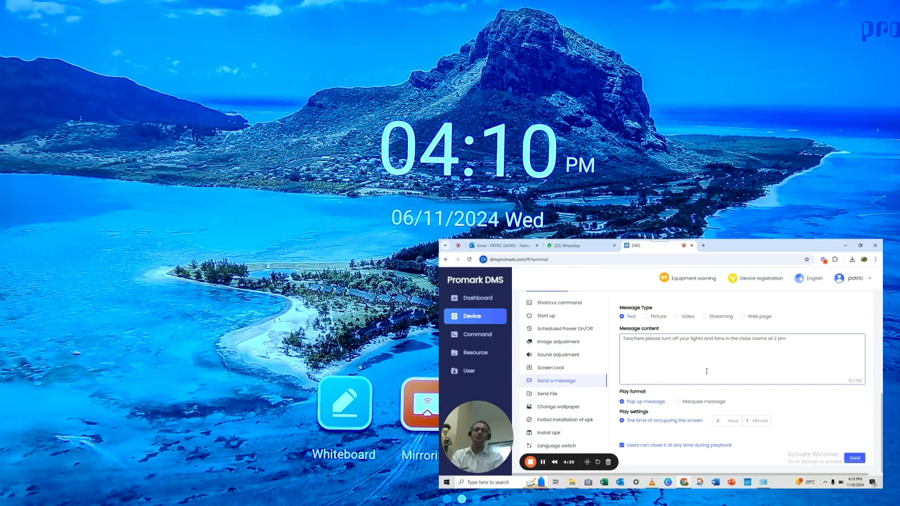
- Send the text message to the device as a pop-up message, and send it again as a marquee message
{"action": "left_click", "coordinate": [854, 459]}
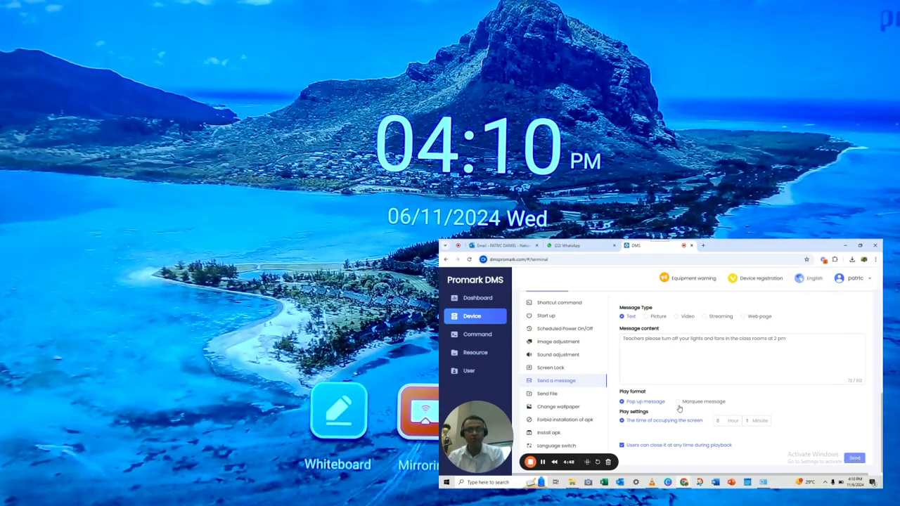
{"action": "left_click", "coordinate": [677, 403]}
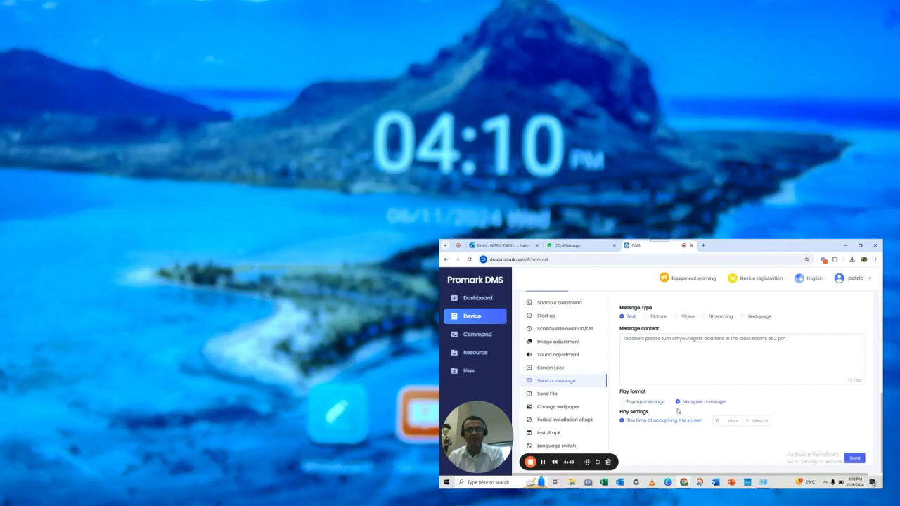
{"action": "left_click", "coordinate": [855, 459]}
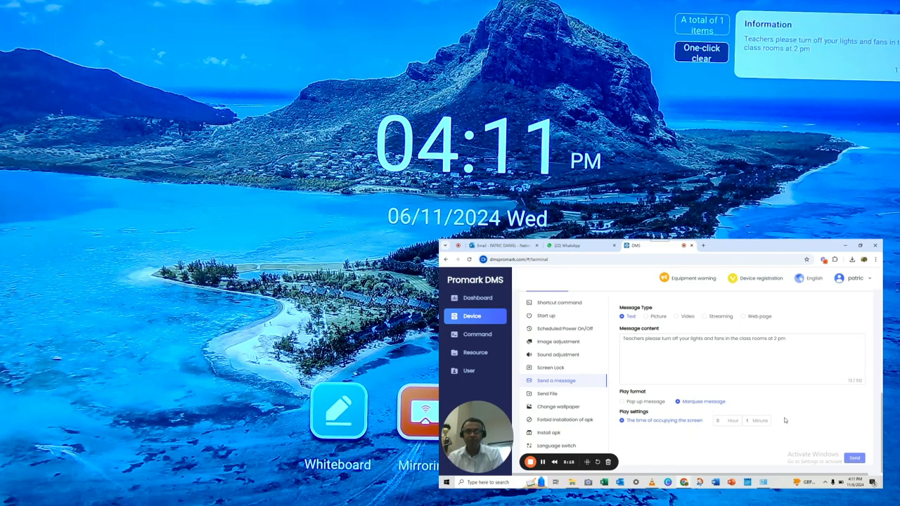
- Send the device a picture message using the "nature img" file from the Downloads folder
{"action": "left_click", "coordinate": [646, 317]}
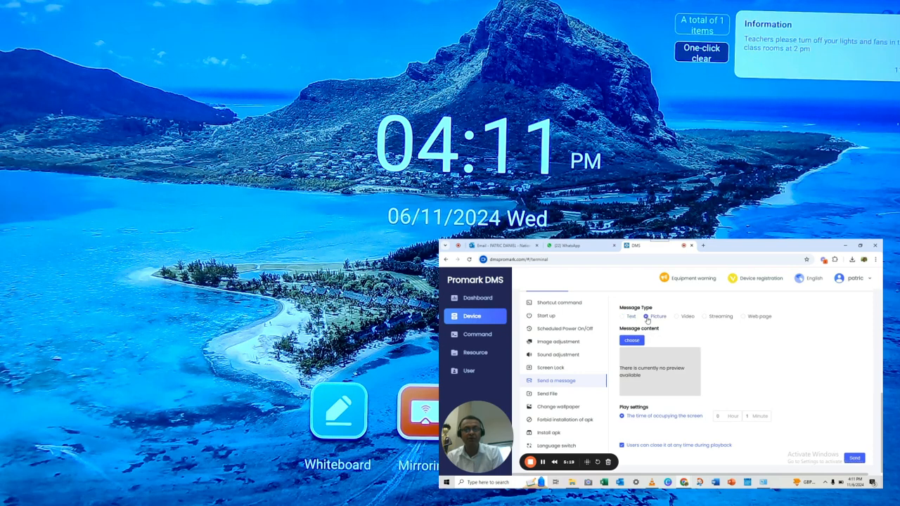
{"action": "left_click", "coordinate": [632, 342]}
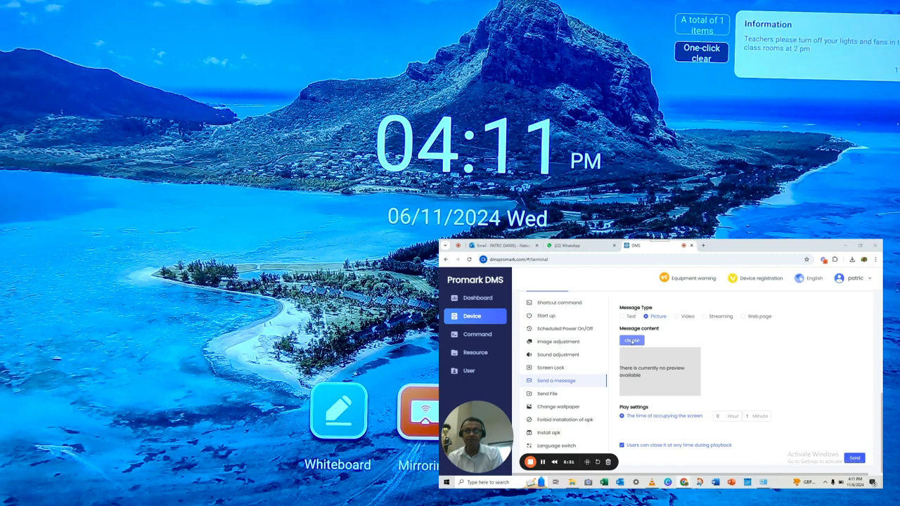
{"action": "left_click", "coordinate": [631, 340]}
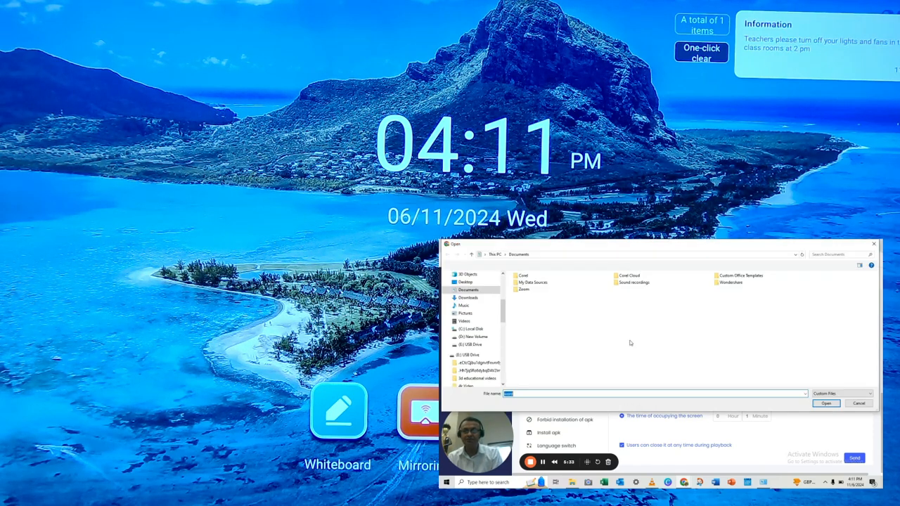
{"action": "left_click", "coordinate": [467, 298]}
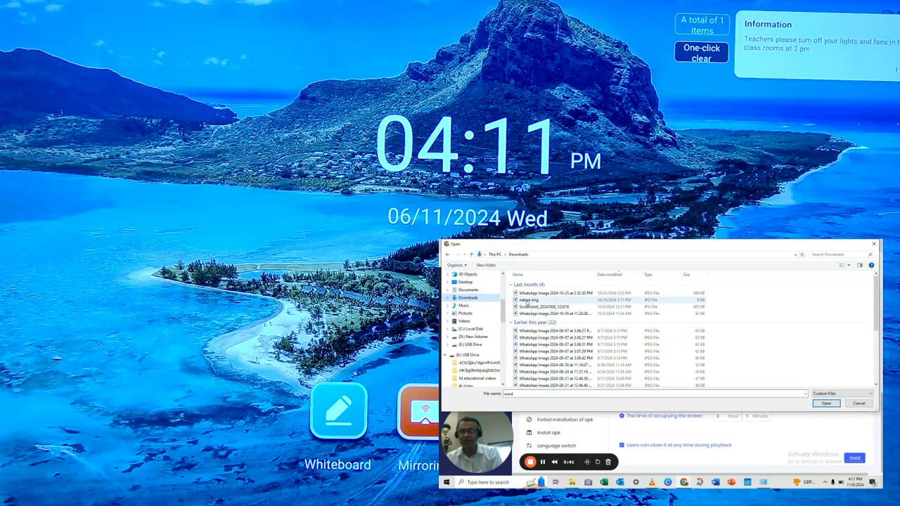
{"action": "left_click", "coordinate": [528, 300]}
{"action": "left_click", "coordinate": [828, 404]}
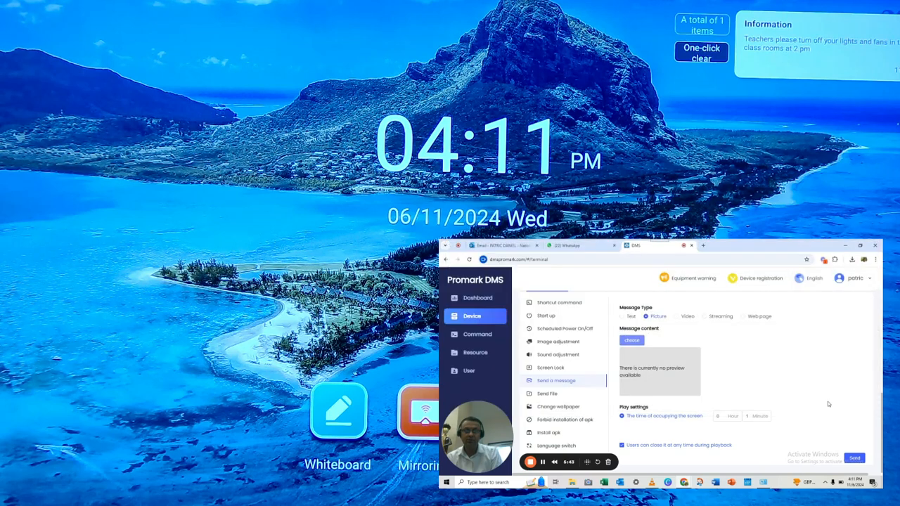
{"action": "left_click", "coordinate": [865, 378]}
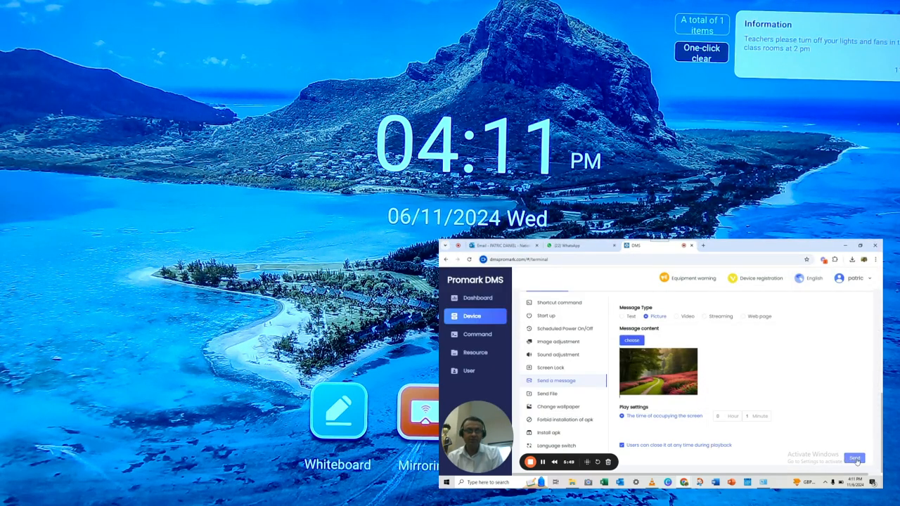
{"action": "left_click", "coordinate": [854, 457]}
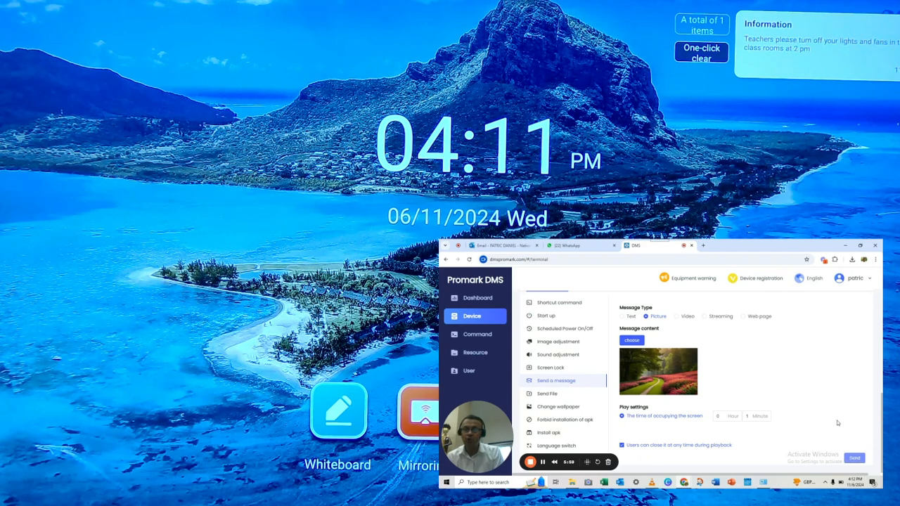
{"action": "left_click", "coordinate": [677, 318]}
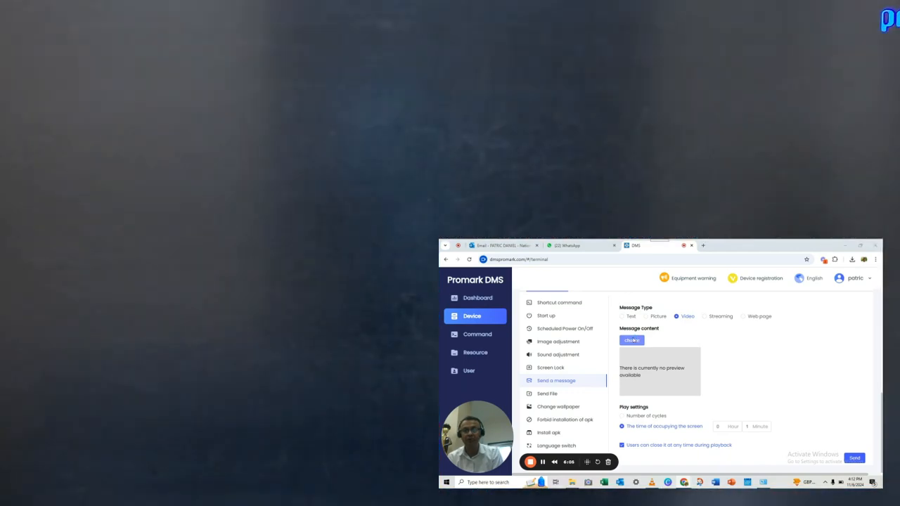
{"action": "left_click", "coordinate": [631, 340]}
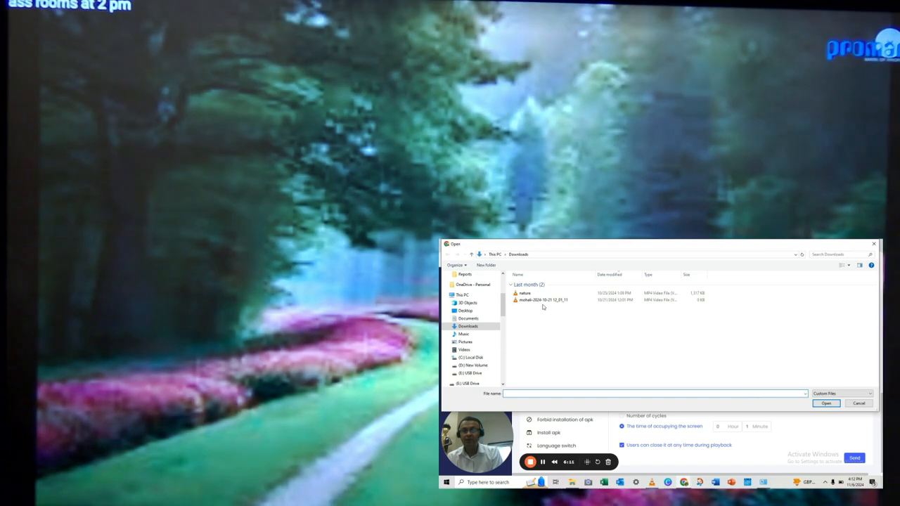
{"action": "left_click", "coordinate": [530, 300]}
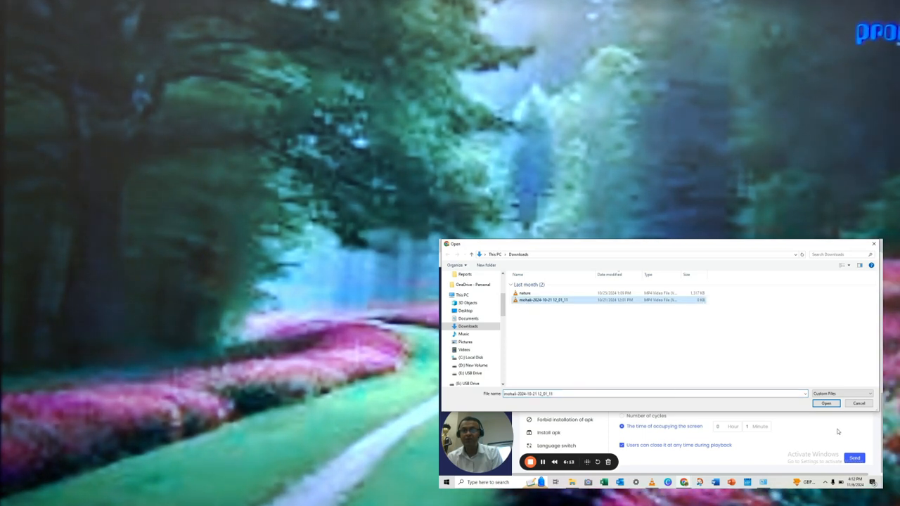
{"action": "left_click", "coordinate": [825, 403]}
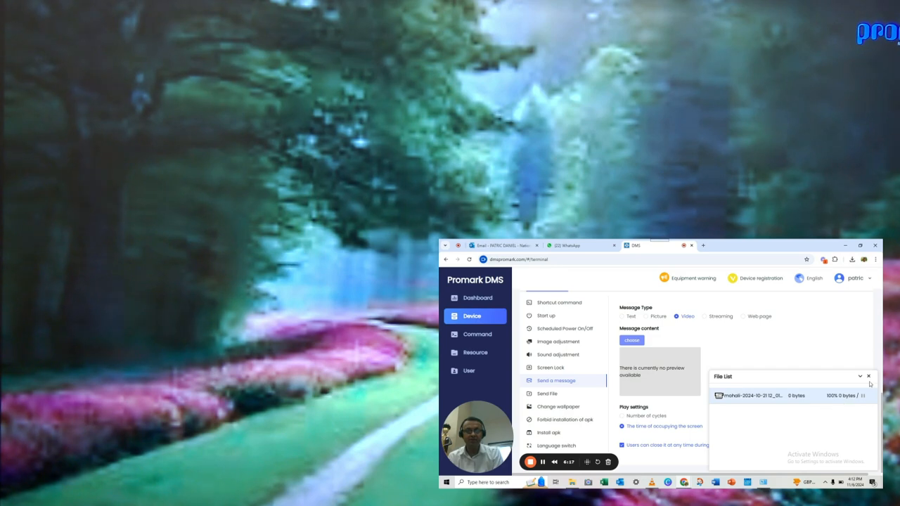
{"action": "left_click", "coordinate": [868, 378]}
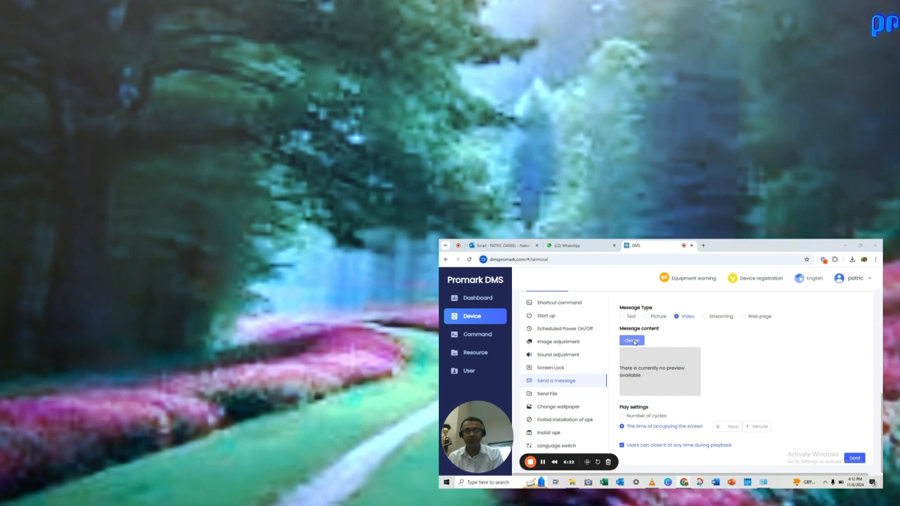
- Upload the nature.mp4 video from Downloads as the message content and send it to the device
{"action": "left_click", "coordinate": [632, 341]}
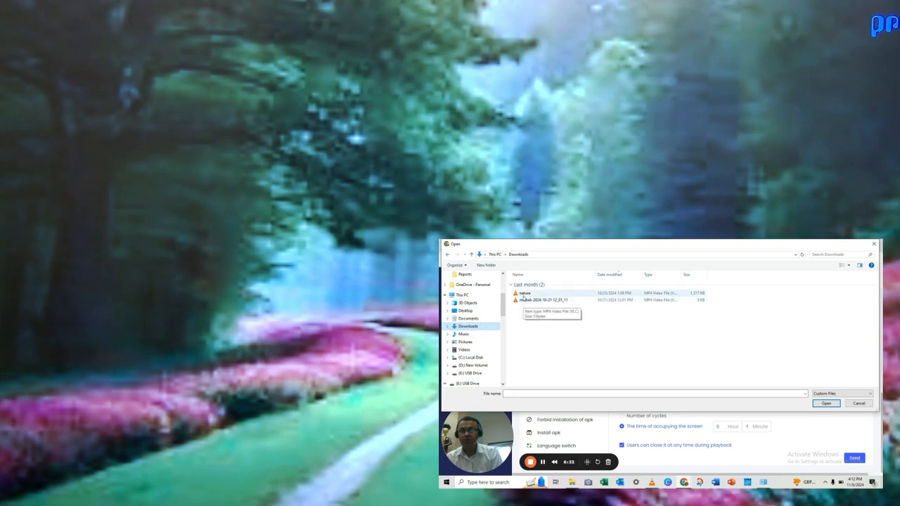
{"action": "left_click", "coordinate": [524, 294]}
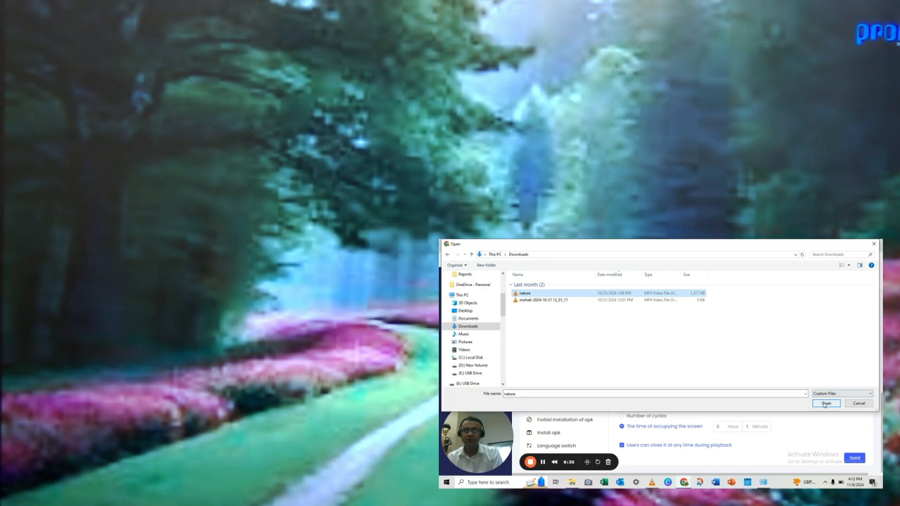
{"action": "left_click", "coordinate": [826, 404]}
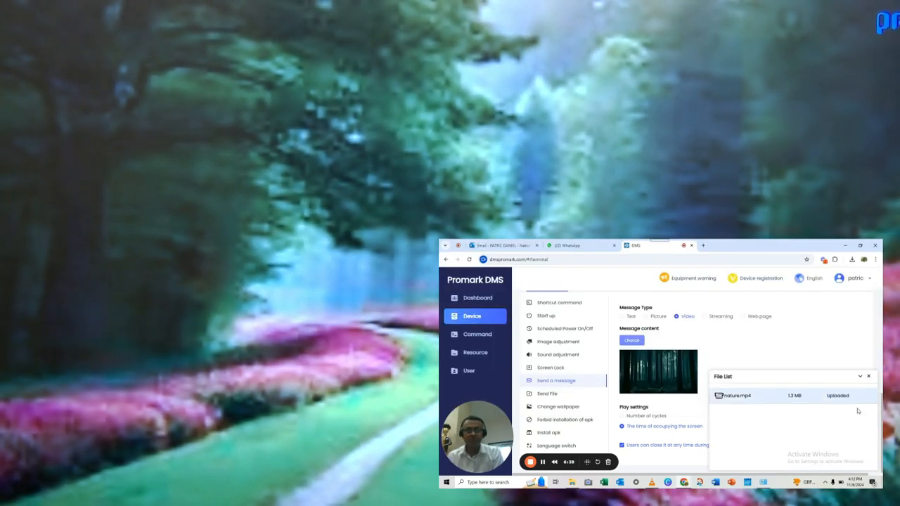
{"action": "left_click", "coordinate": [868, 378]}
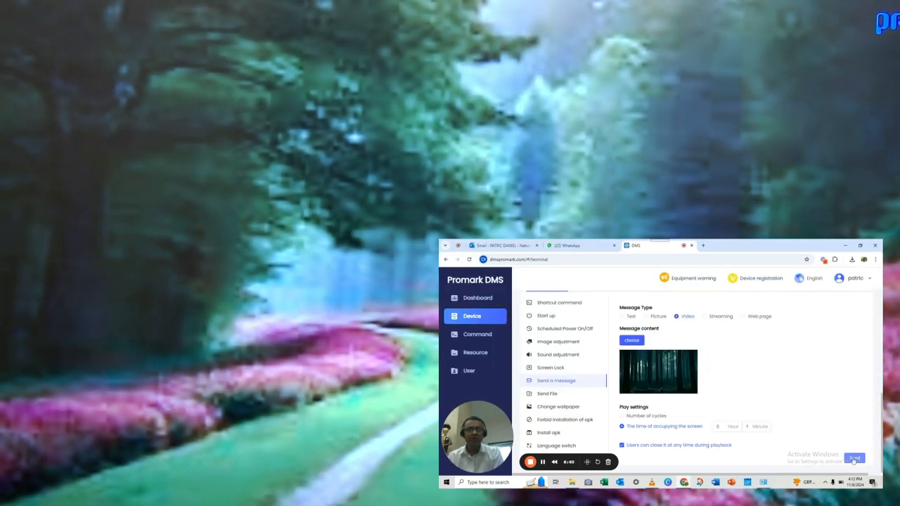
{"action": "left_click", "coordinate": [851, 458]}
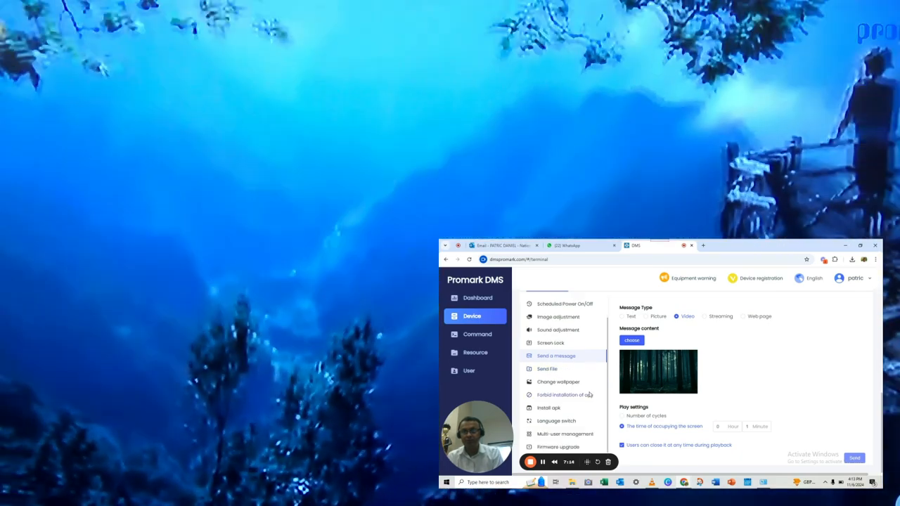
- Examine the device's Send File and Multi-user management controls, and return to the Send File page
{"action": "scroll", "coordinate": [559, 394], "scroll_direction": "down", "scroll_amount": 1}
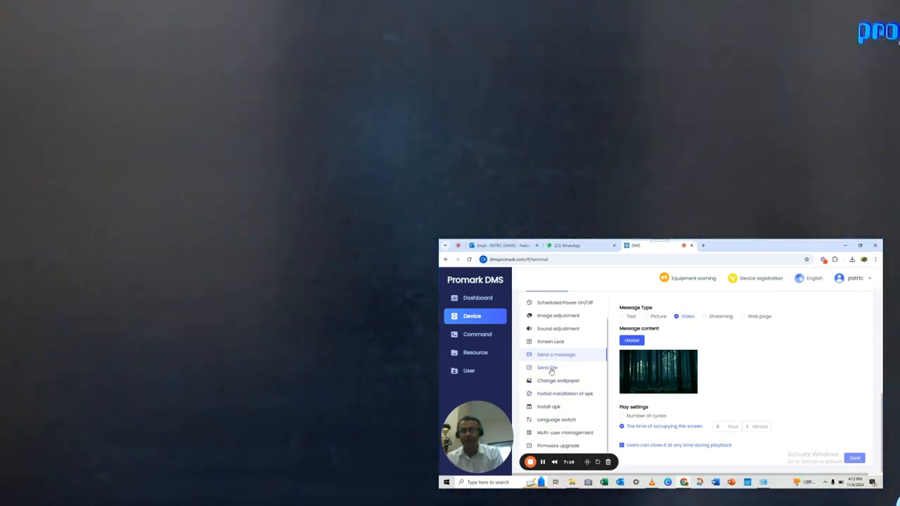
{"action": "left_click", "coordinate": [552, 369]}
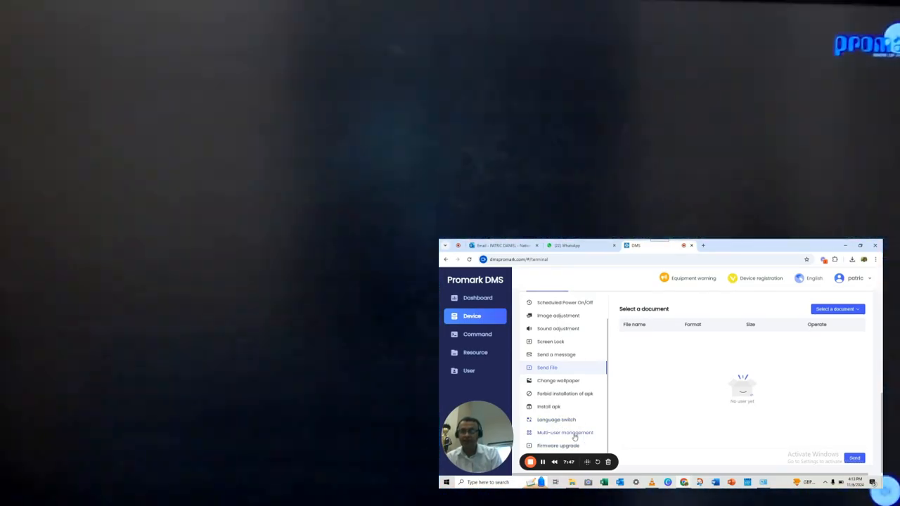
{"action": "left_click", "coordinate": [574, 434]}
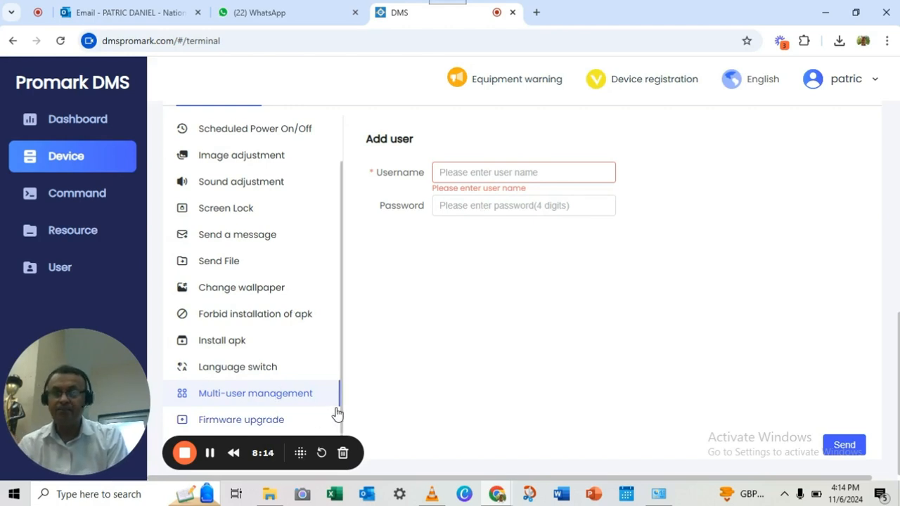
{"action": "left_click_drag", "start_coordinate": [340, 407], "coordinate": [340, 429]}
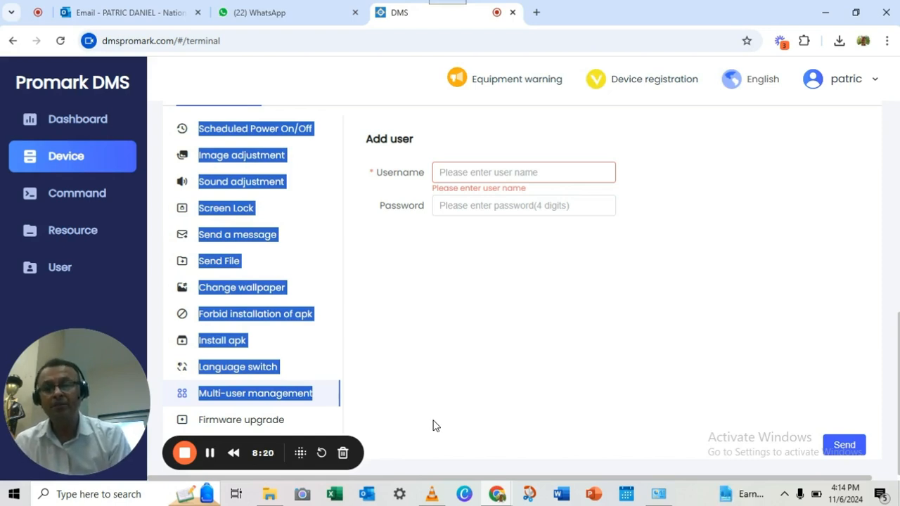
{"action": "left_click", "coordinate": [302, 265]}
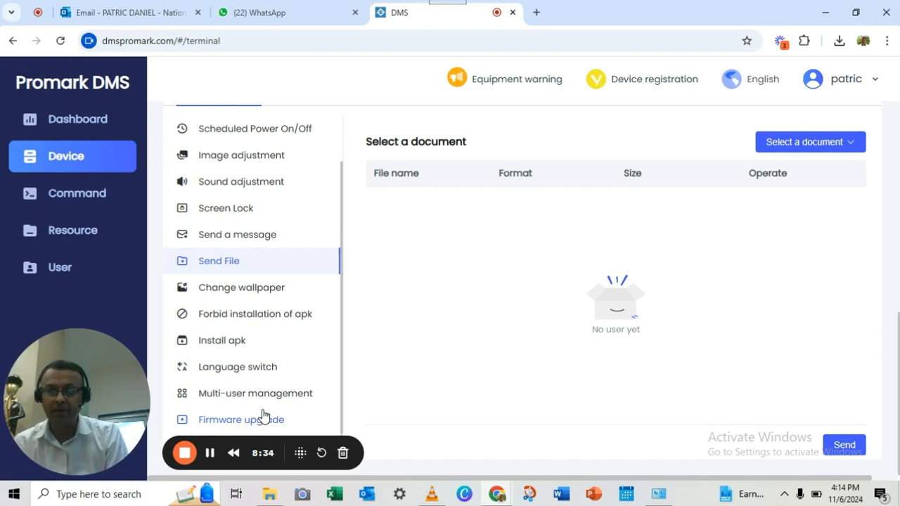
{"action": "scroll", "coordinate": [532, 362], "scroll_direction": "up", "scroll_amount": 5}
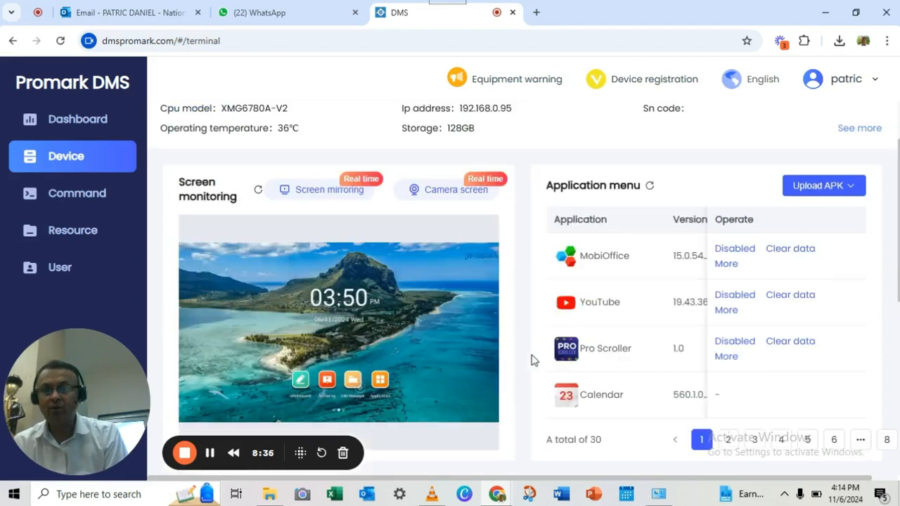
{"action": "scroll", "coordinate": [535, 355], "scroll_direction": "down", "scroll_amount": 5}
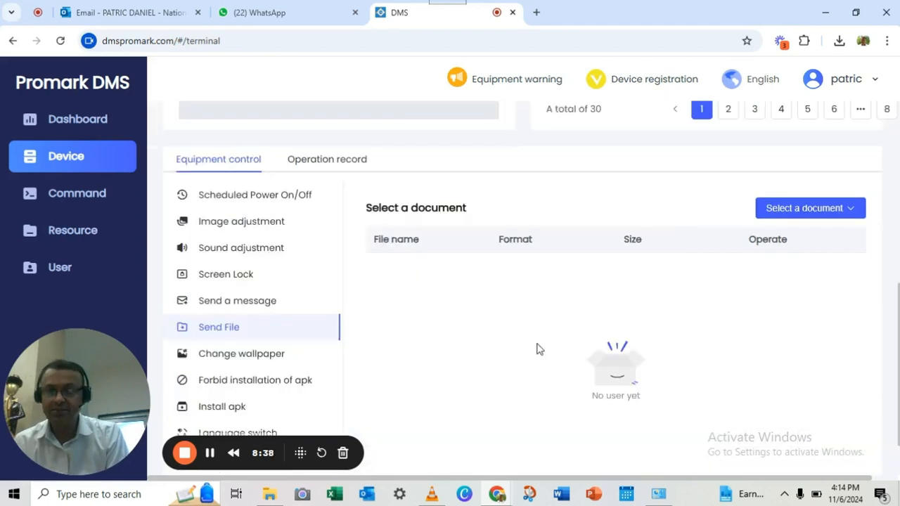